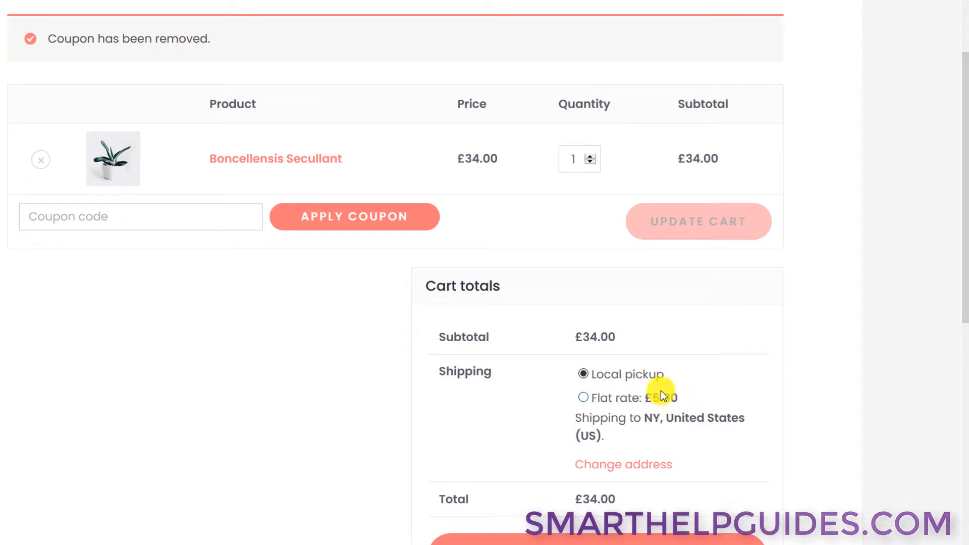
Raise the Boncellensis Secullant quantity to 2 and update the cart to check the offered shipping options.
click(590, 156)
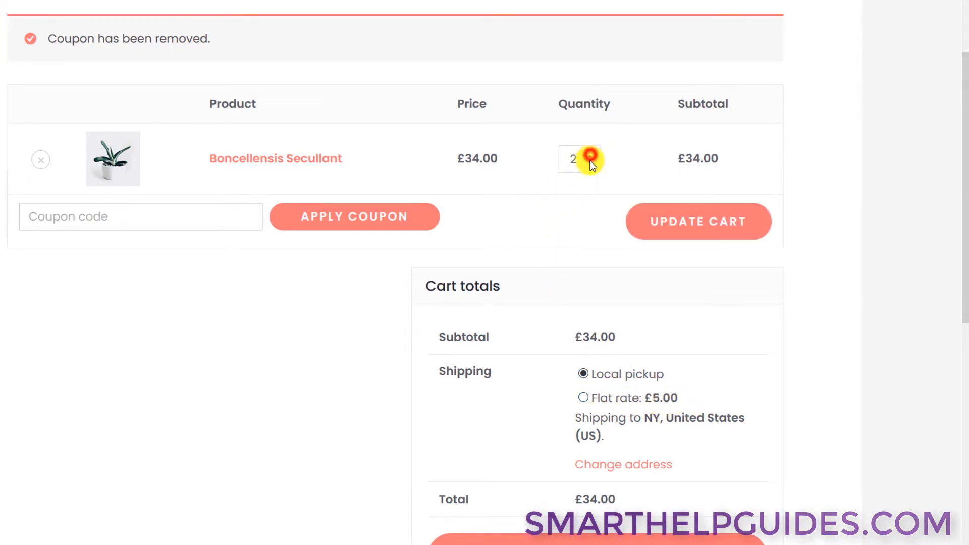
click(680, 222)
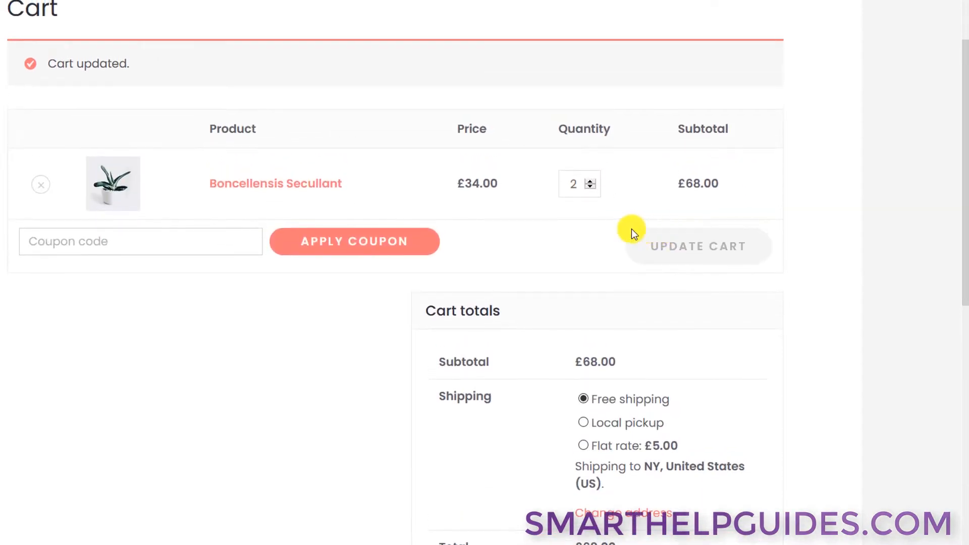
scroll(577, 313, down, 2)
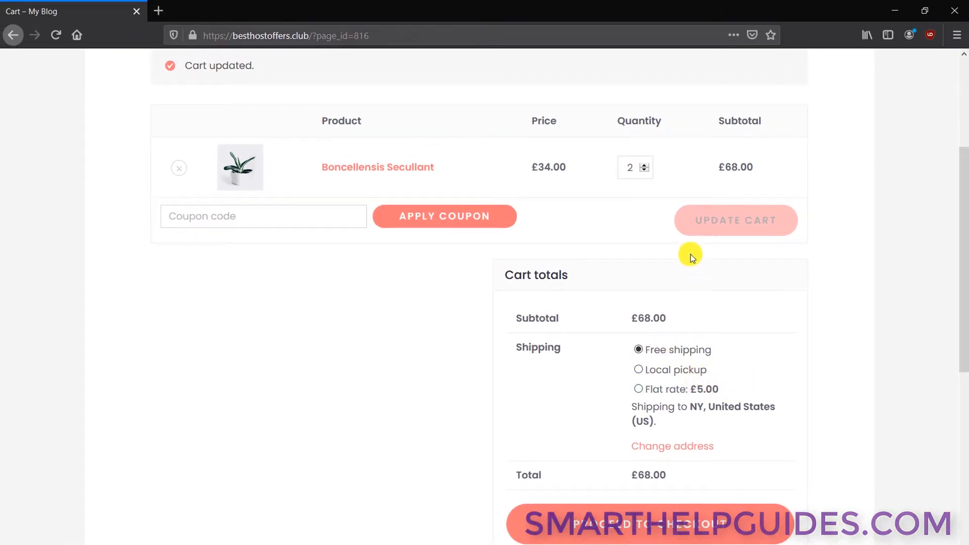
Set the Boncellensis Secullant quantity back to 1 and update the cart.
click(643, 170)
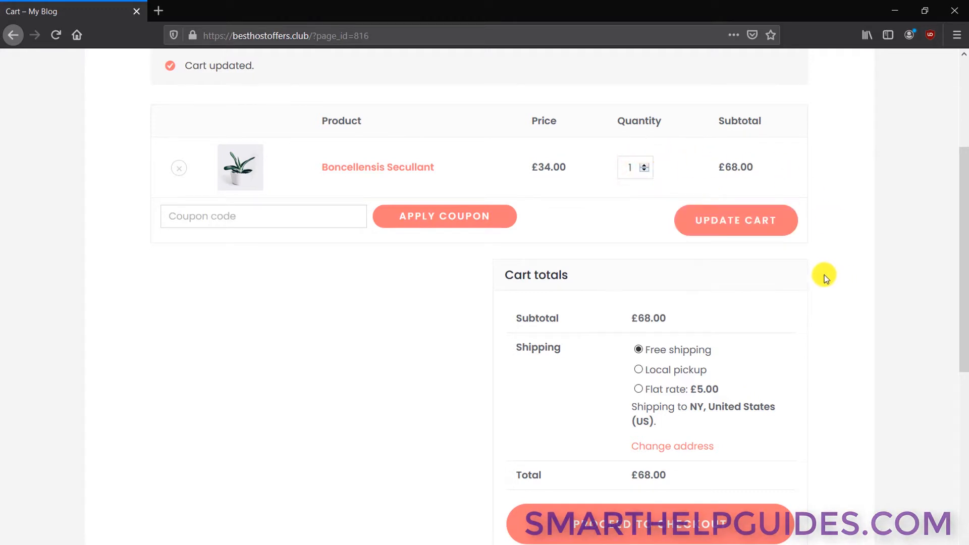
click(743, 221)
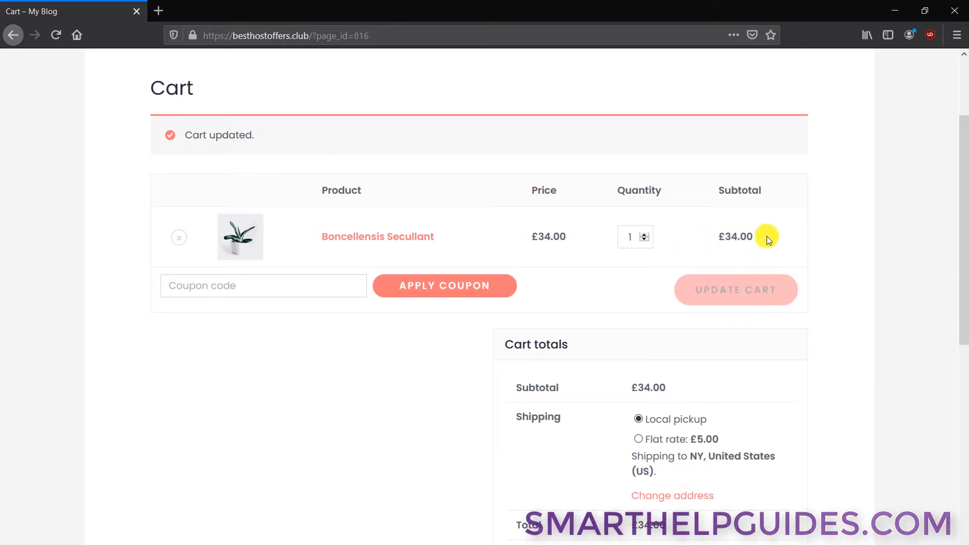
Apply the coupon code freeship to the cart and check the shipping options in the cart totals.
click(275, 285)
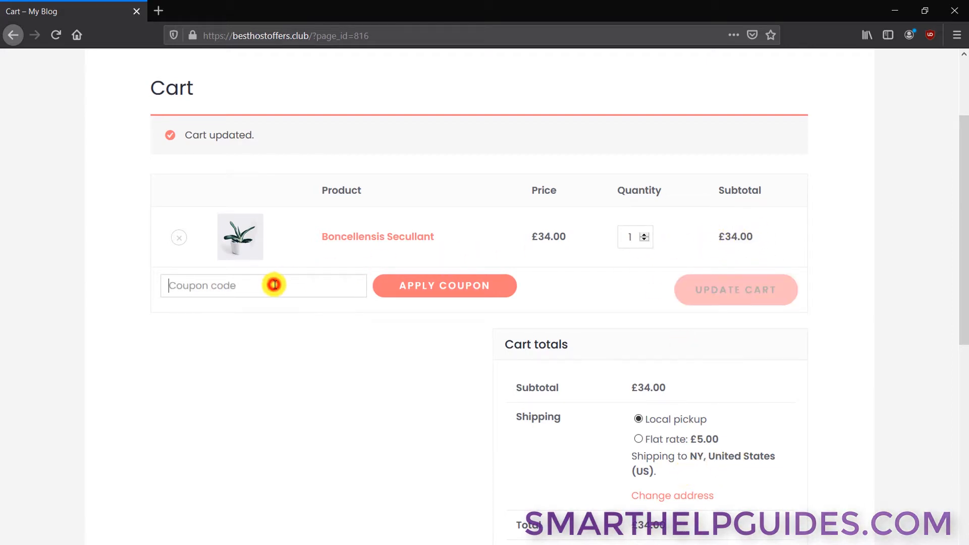
click(199, 286)
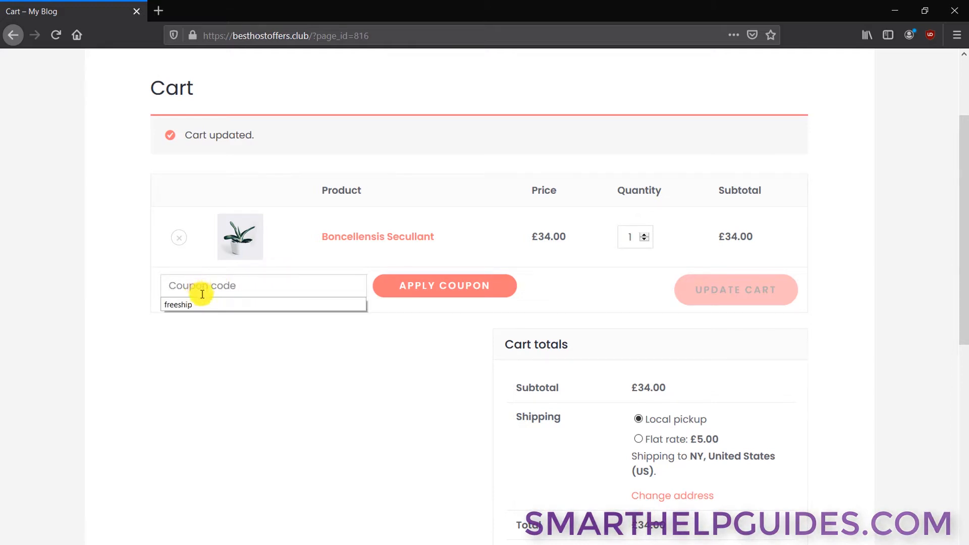
click(202, 303)
click(447, 286)
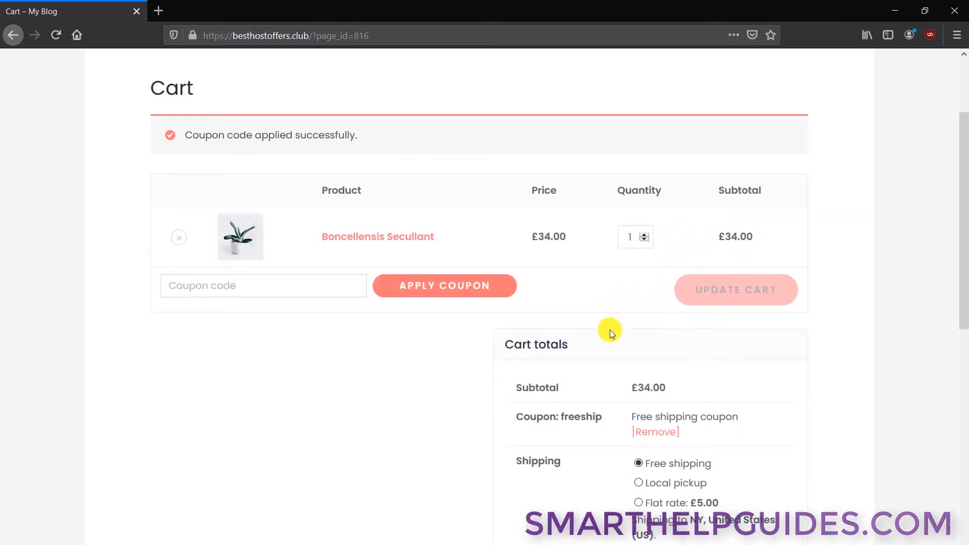
scroll(610, 329, down, 3)
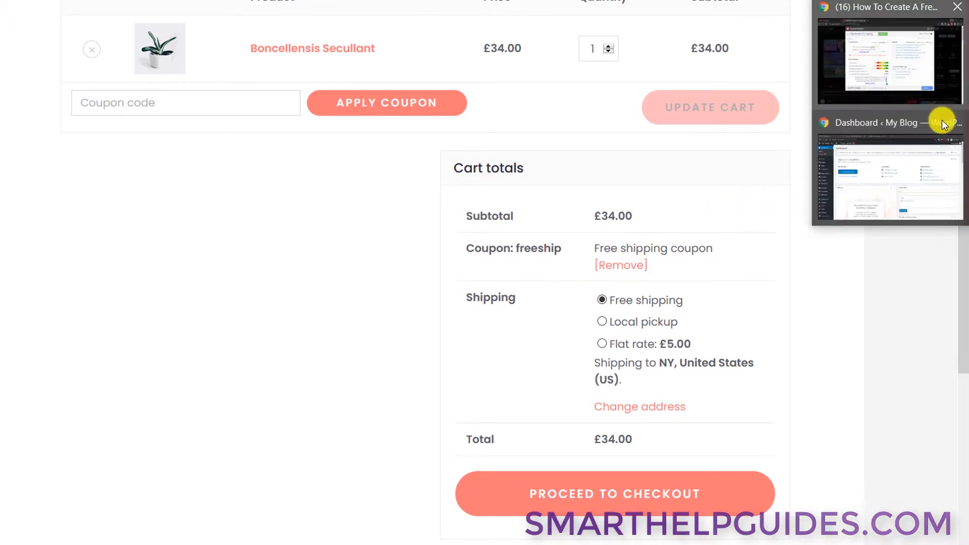
Switch to the WordPress dashboard in the other browser and open the WooCommerce settings.
click(904, 162)
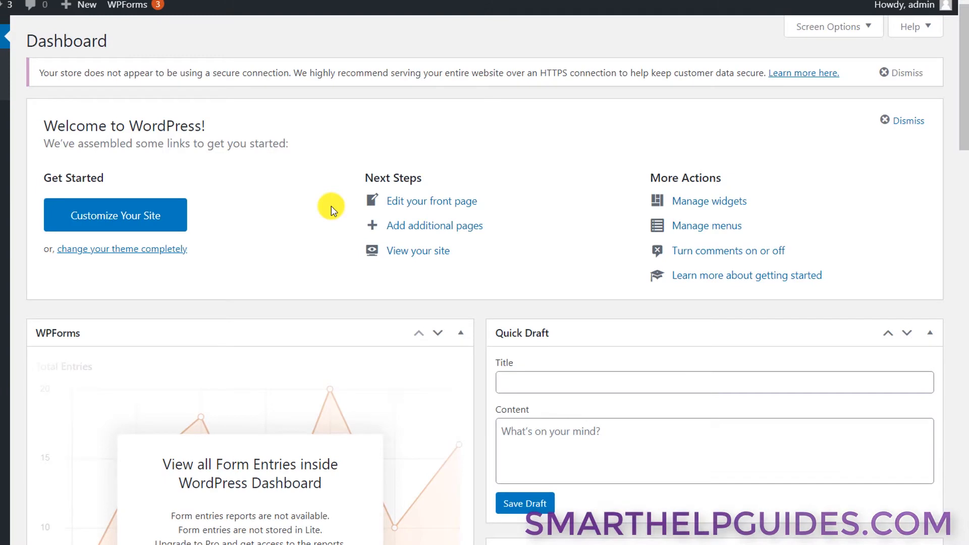
mouse_move(40, 228)
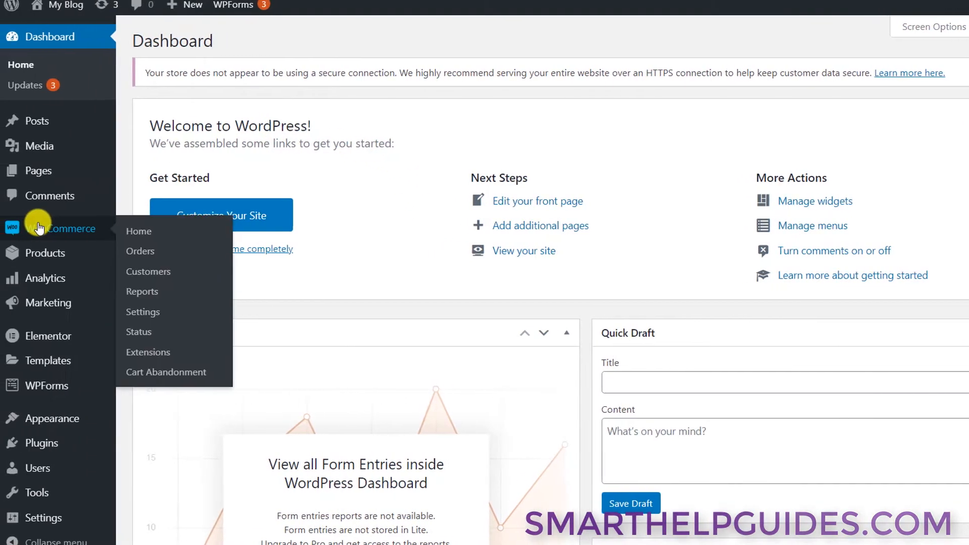
click(154, 314)
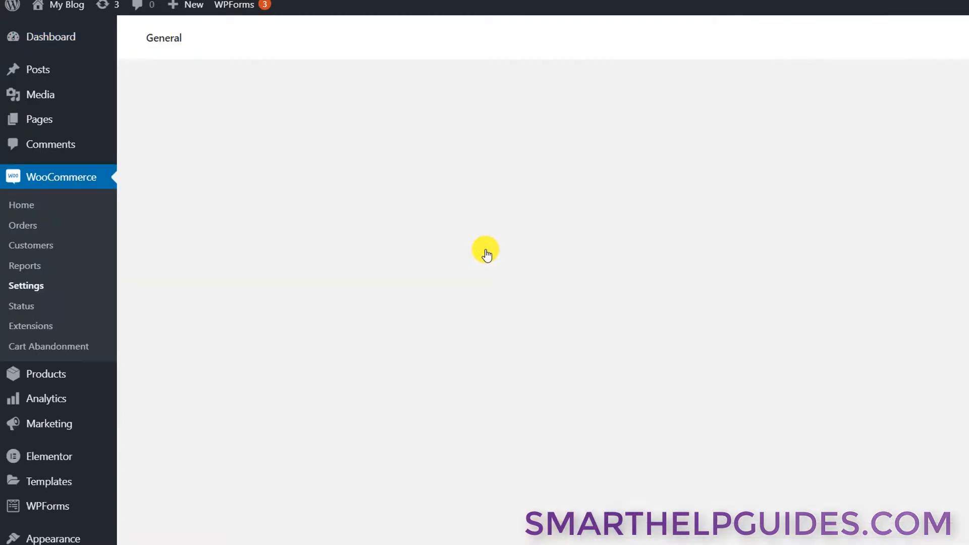
Review the store address, selling and shipping locations and currency options, and save the general settings.
scroll(777, 298, down, 3)
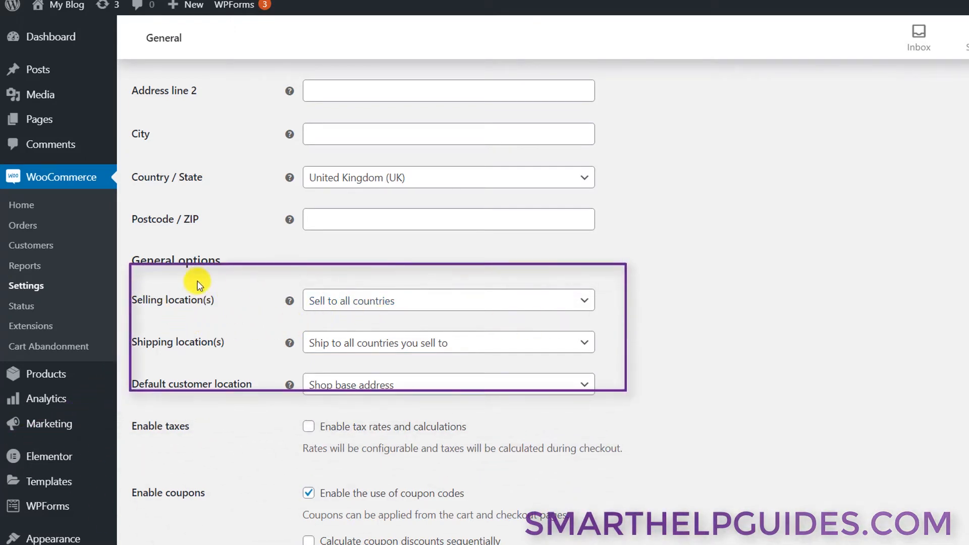
scroll(200, 285, up, 4)
scroll(201, 303, down, 6)
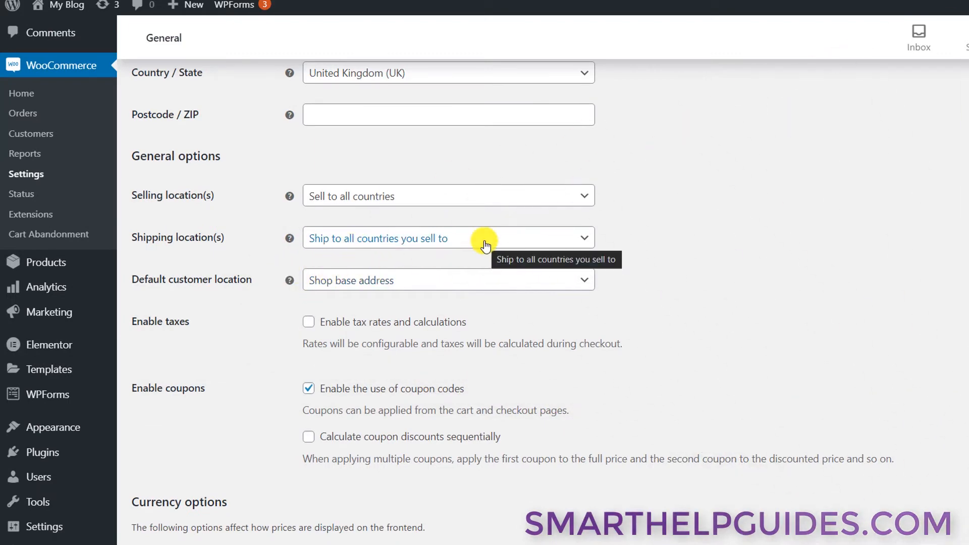
scroll(485, 245, down, 5)
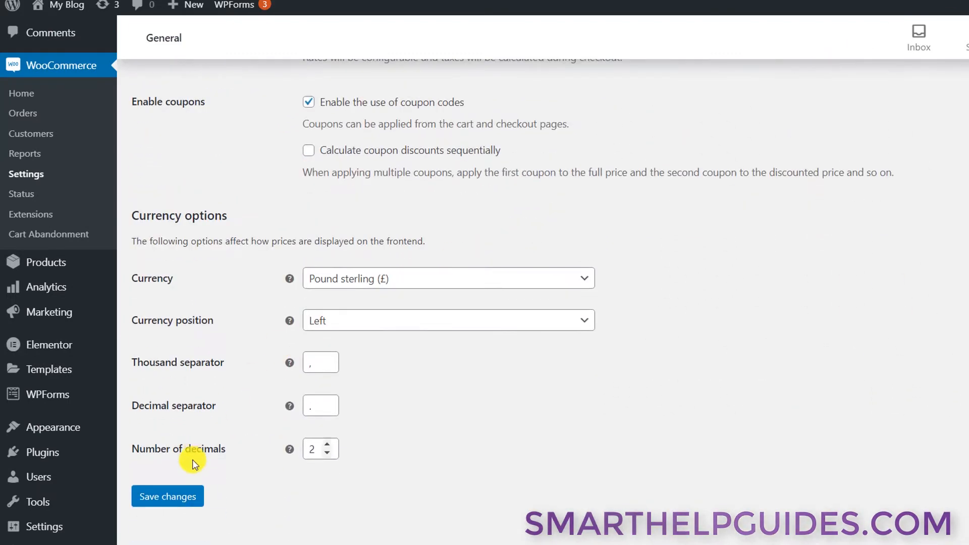
click(190, 496)
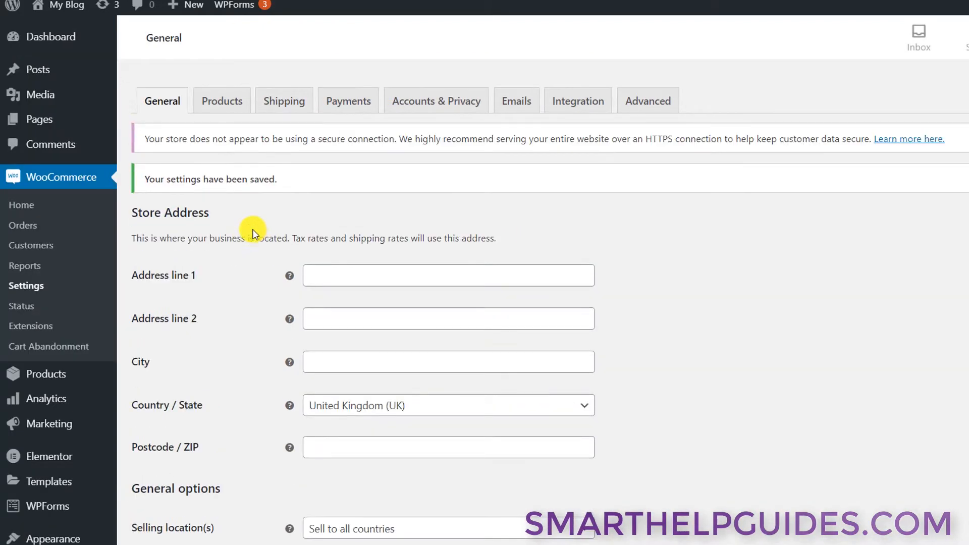
Add a new shipping zone in the shipping settings and name it "Arizona _ US".
click(279, 104)
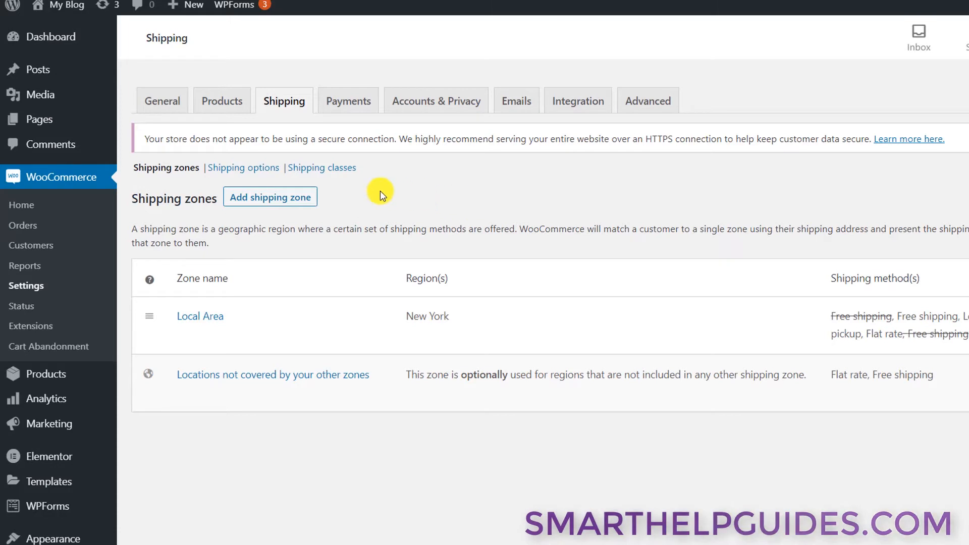
click(252, 201)
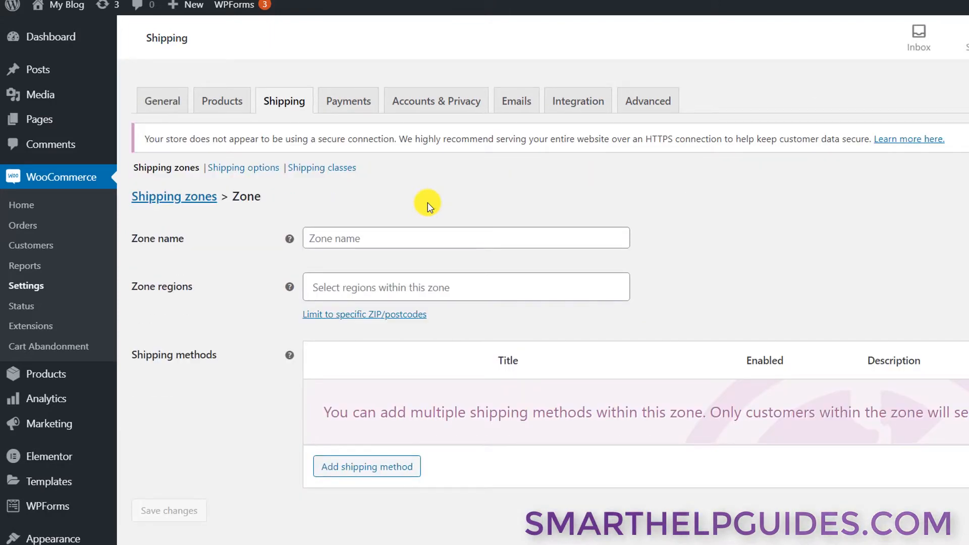
click(385, 242)
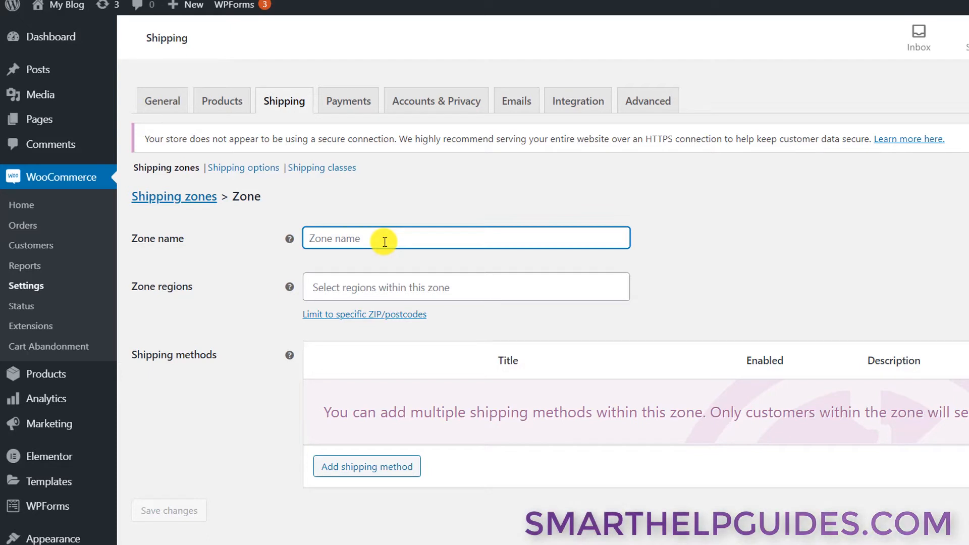
text(Arizona _ US)
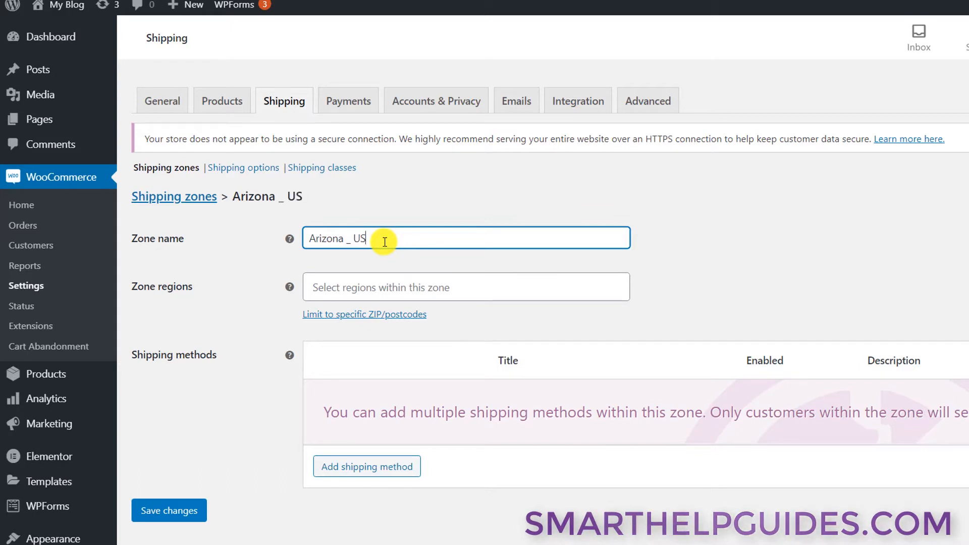
Assign Arizona, United States (US) as the region of the new shipping zone.
key(Tab)
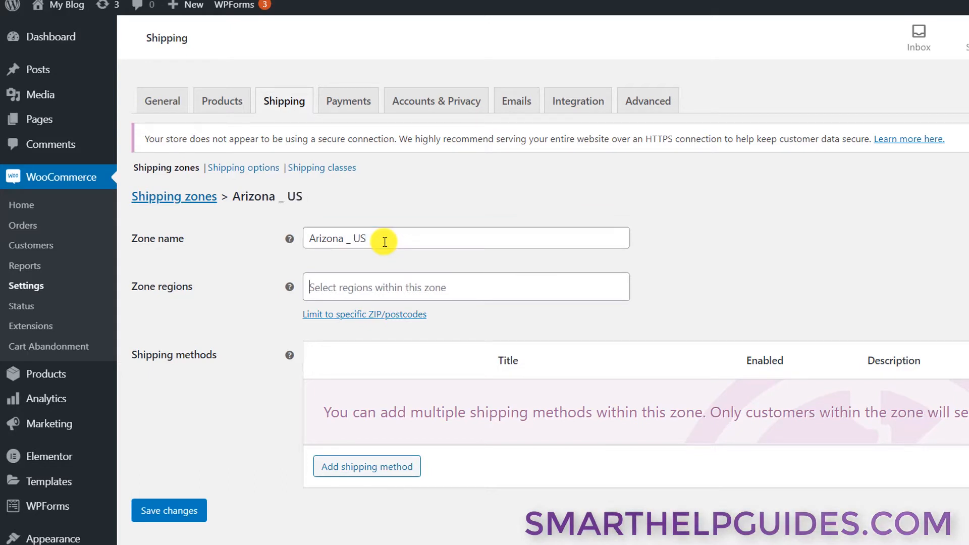
click(419, 278)
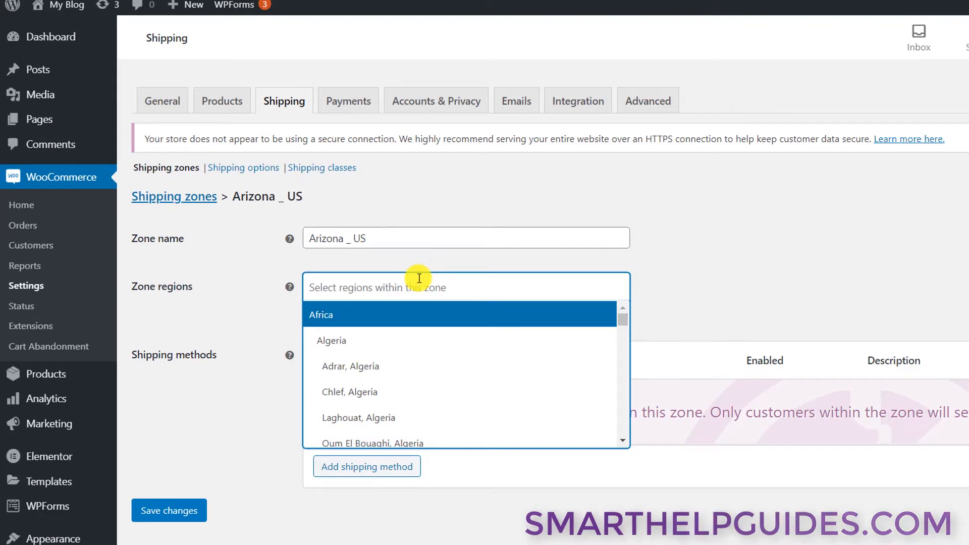
text(ariz)
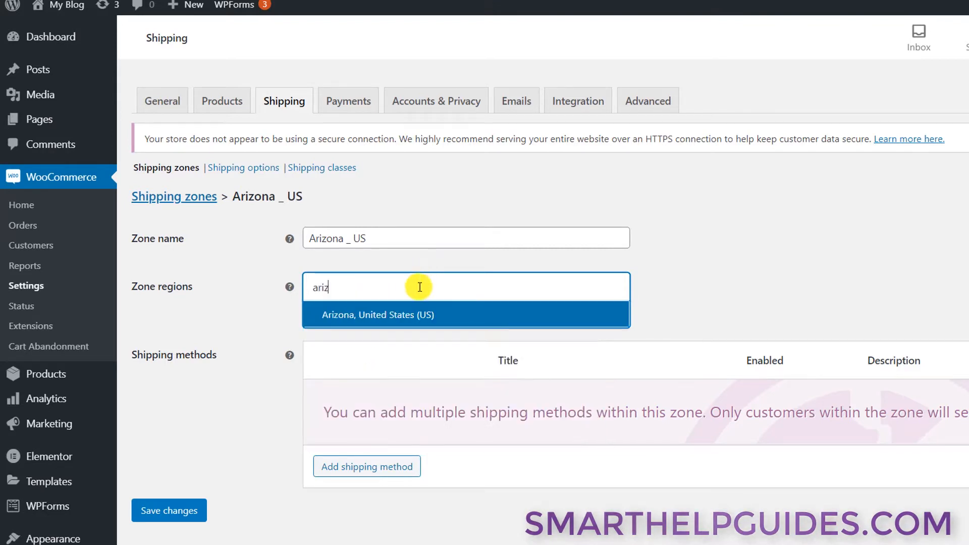
click(418, 314)
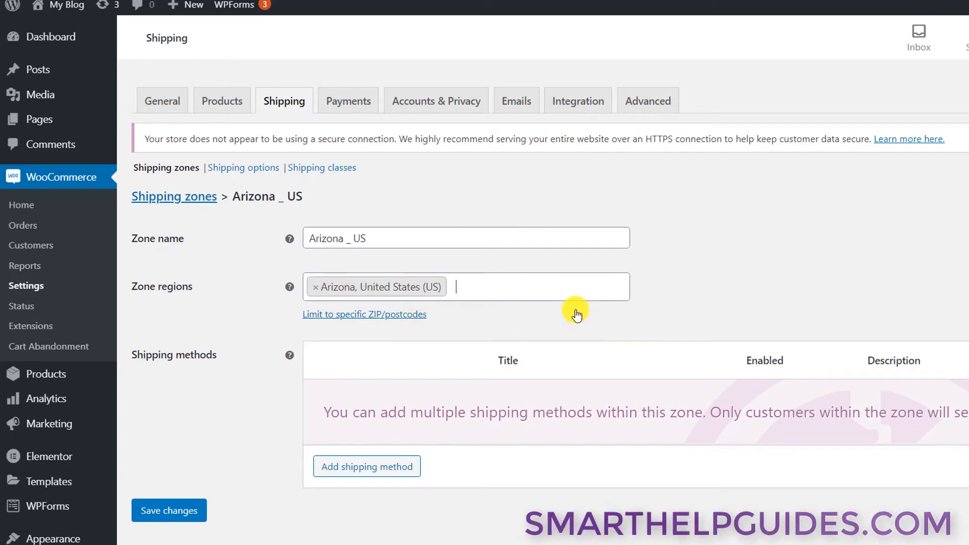
Add a Flat rate shipping method to the Arizona _ US zone.
scroll(576, 313, down, 2)
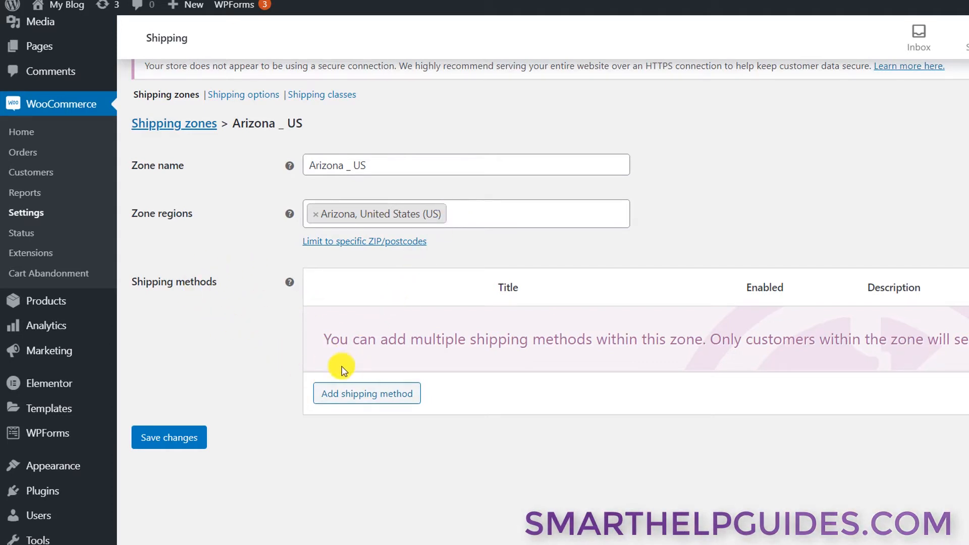
click(345, 395)
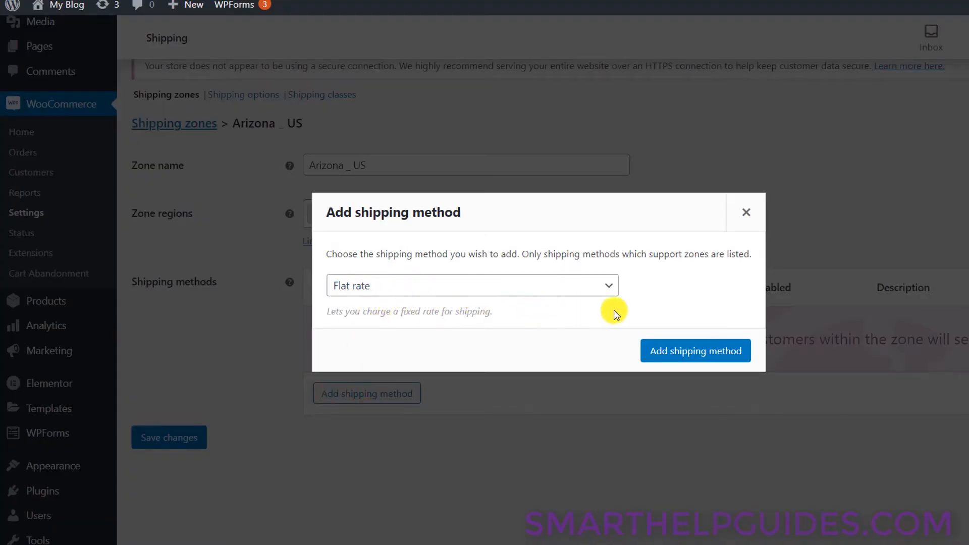
click(658, 352)
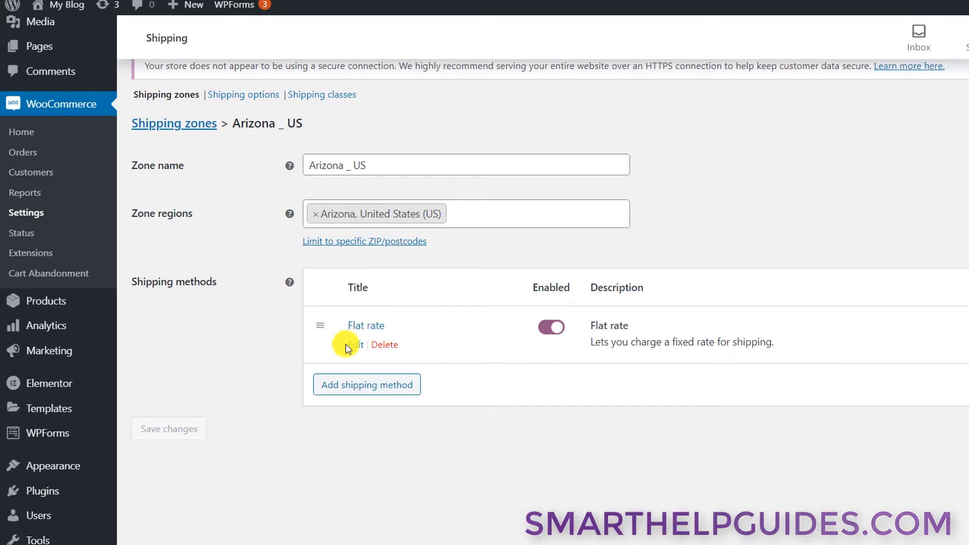
Set the cost of the zone's Flat rate method to 5 and save the change.
click(355, 345)
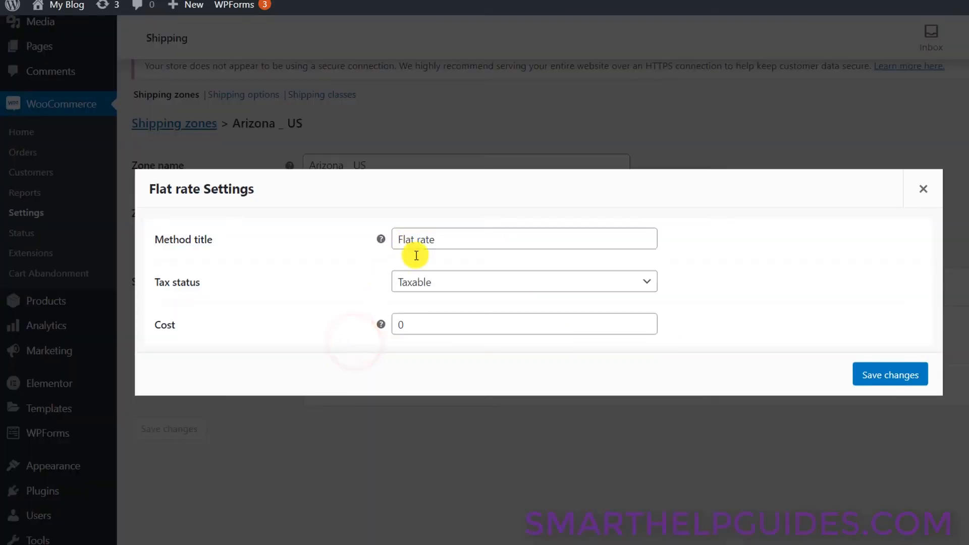
click(426, 323)
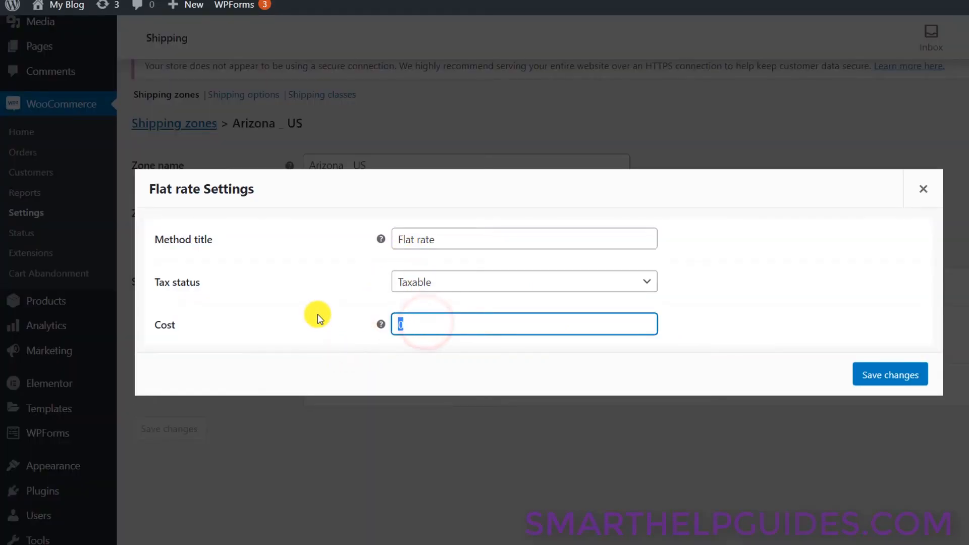
text(5)
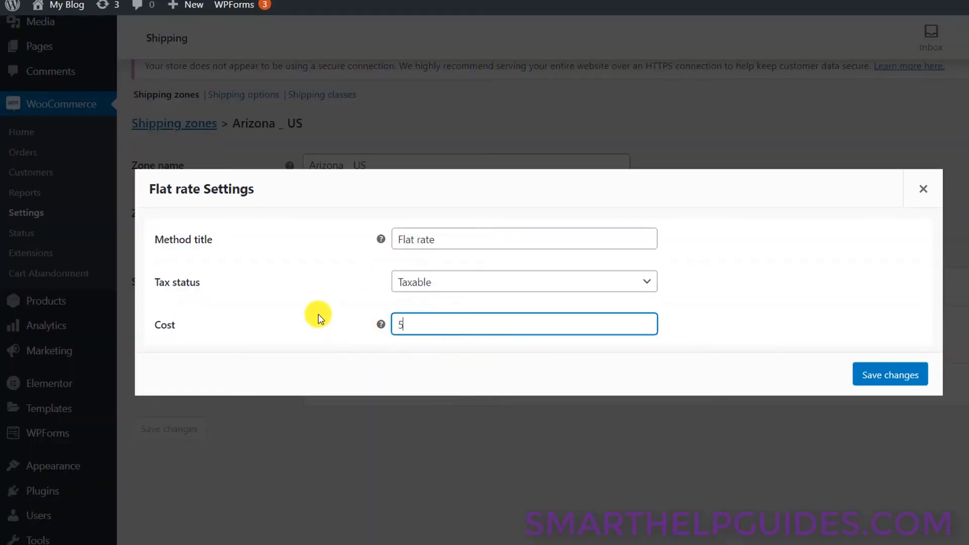
click(900, 376)
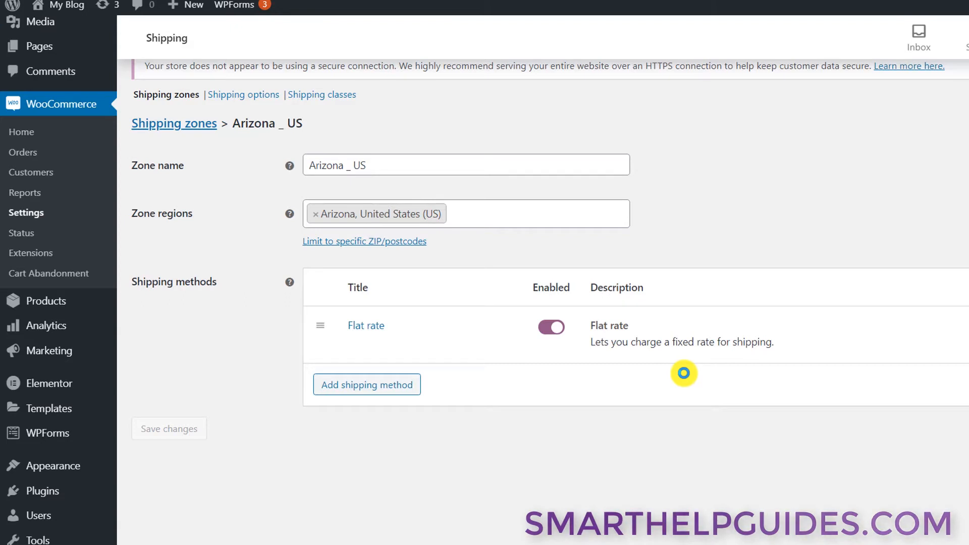
Add a Local pickup shipping method to the Arizona _ US zone.
mouse_move(502, 322)
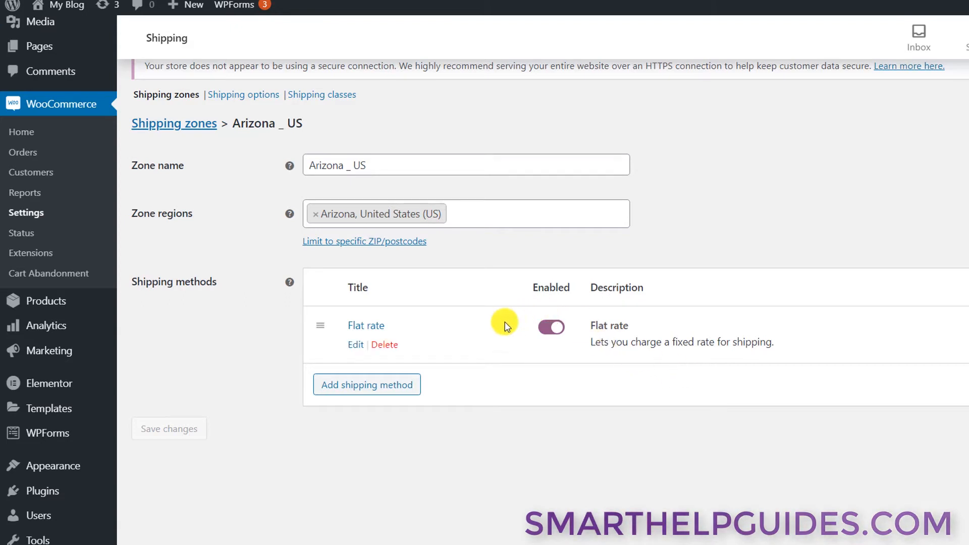
click(338, 388)
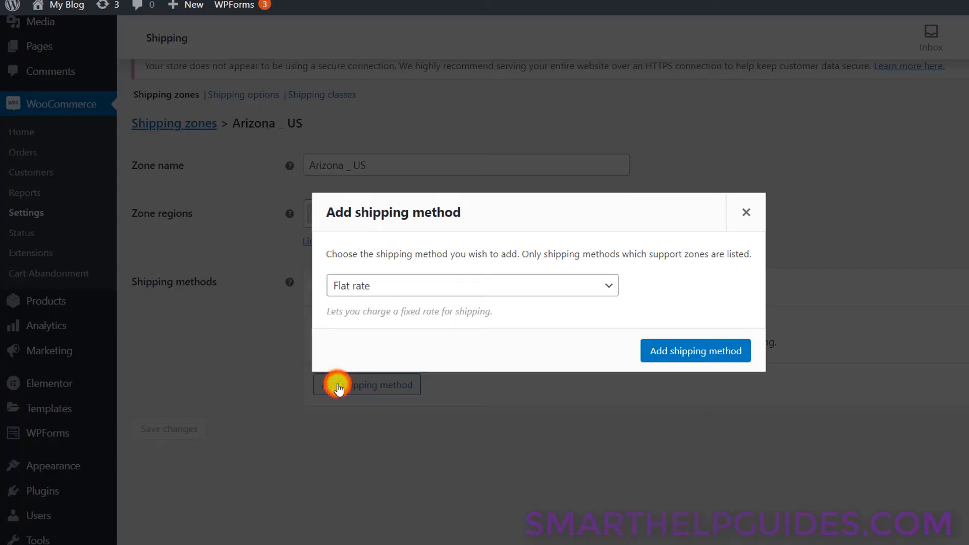
click(430, 286)
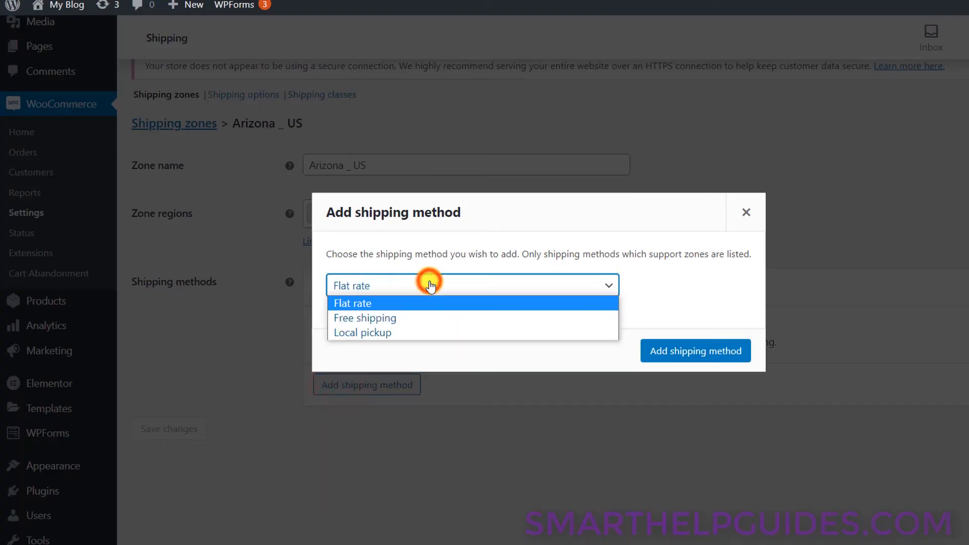
click(396, 333)
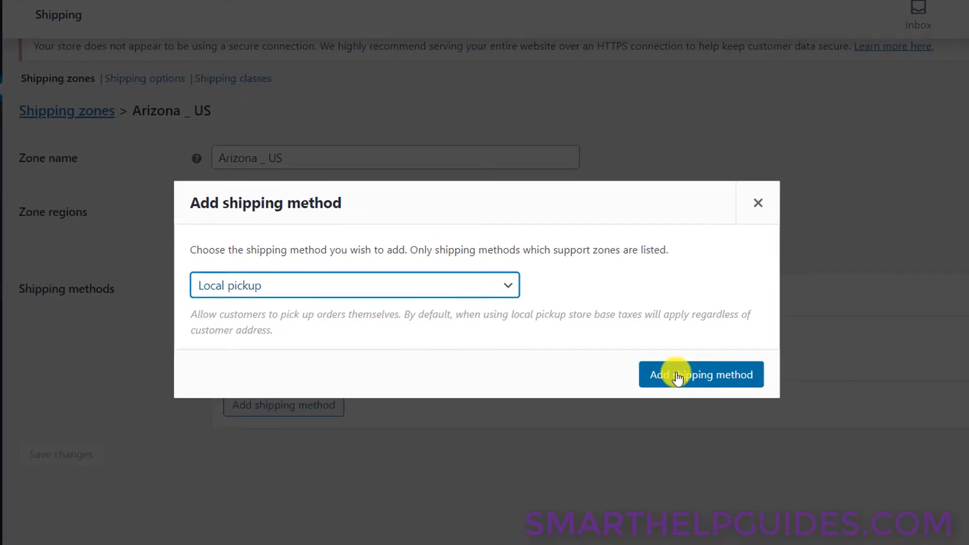
click(677, 378)
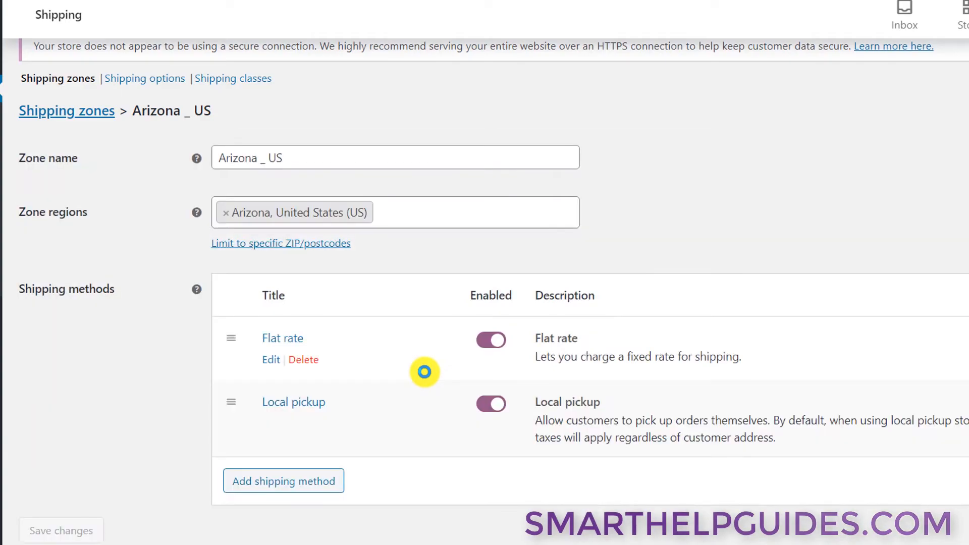
Add a Free shipping method to the Arizona _ US zone.
click(259, 479)
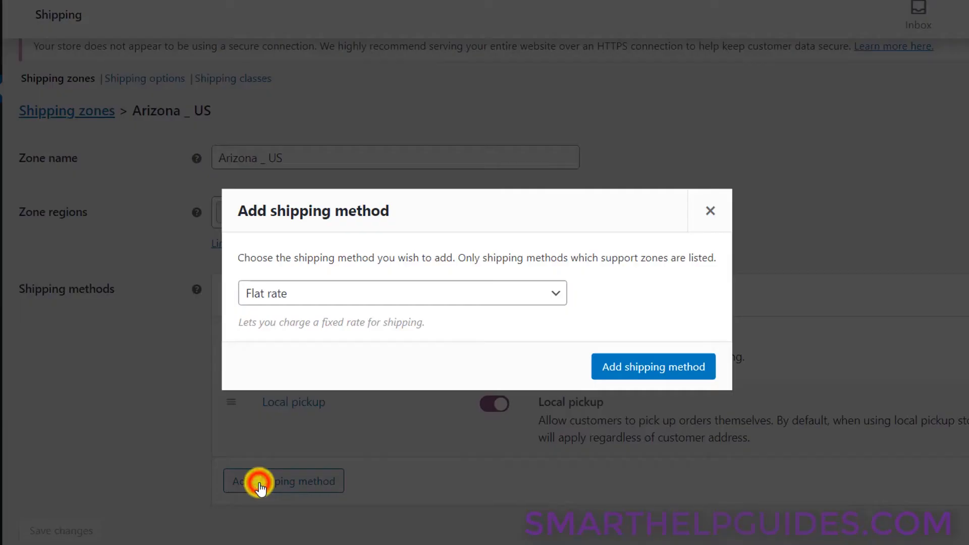
click(367, 300)
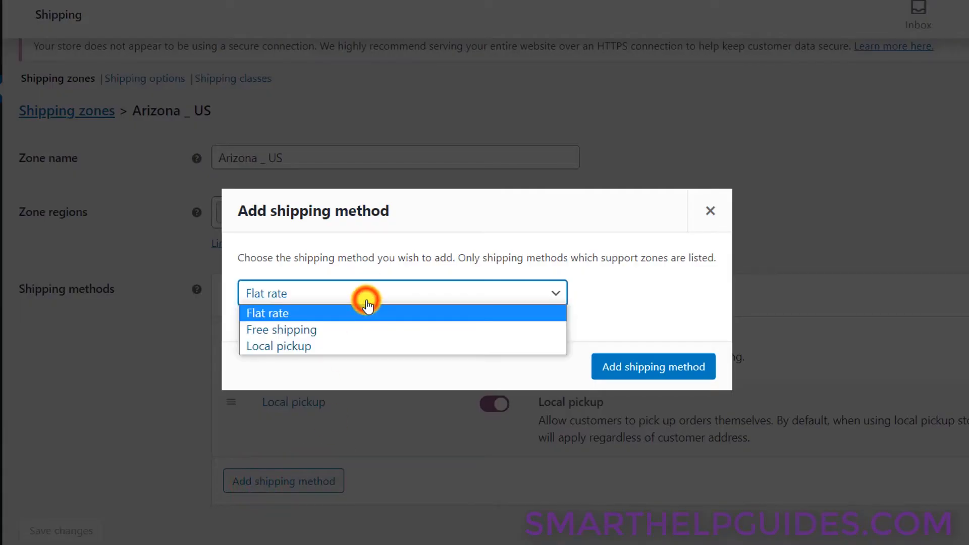
click(338, 335)
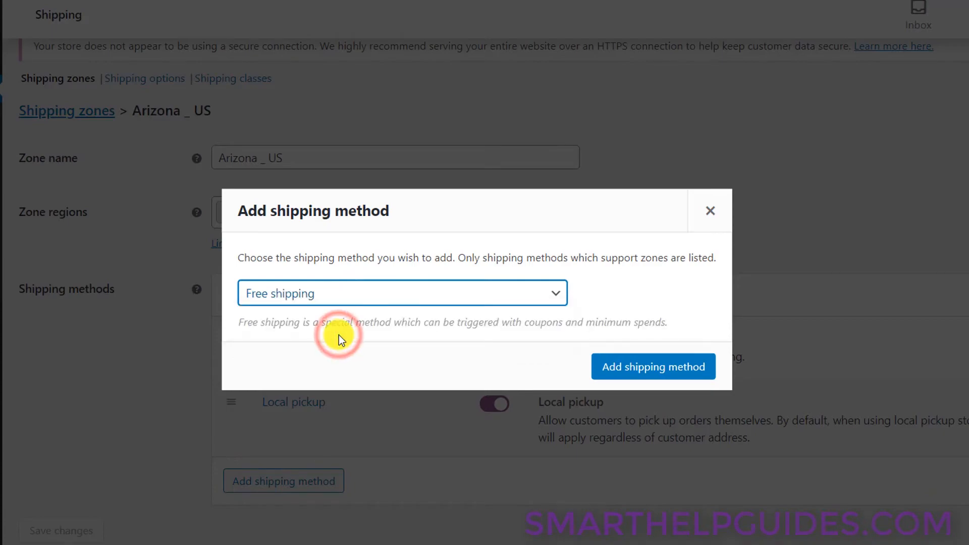
click(619, 373)
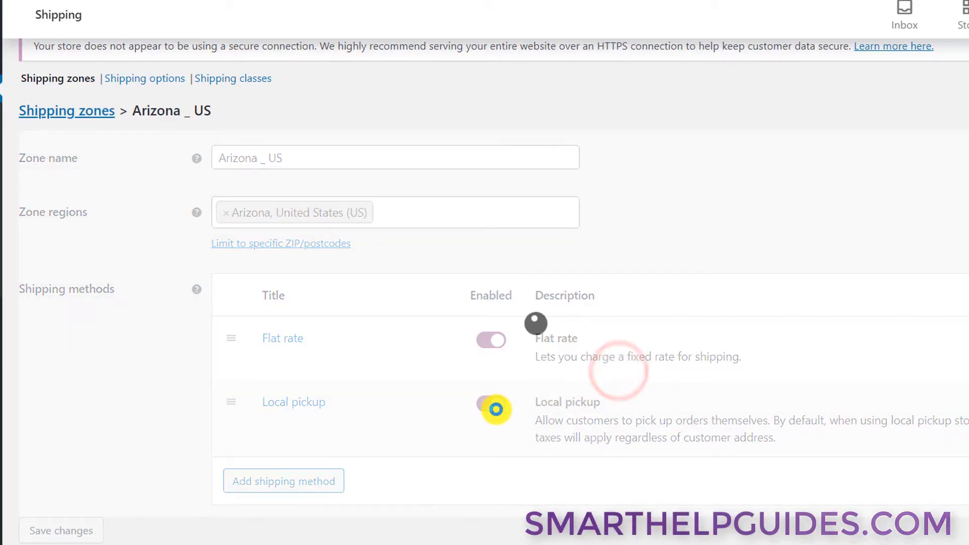
Edit the zone's Free shipping method so that it requires "A minimum order amount OR a coupon".
scroll(496, 411, down, 1)
scroll(498, 416, down, 2)
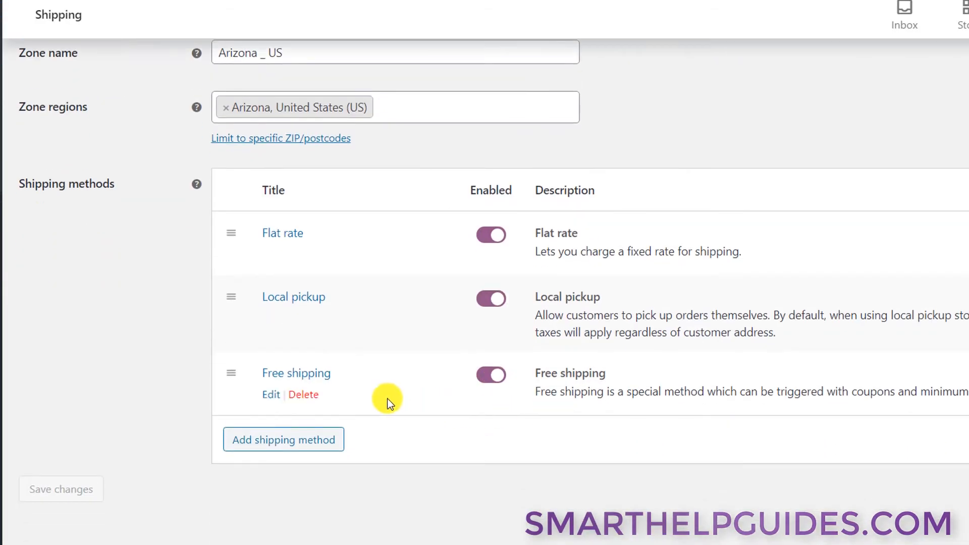
click(275, 396)
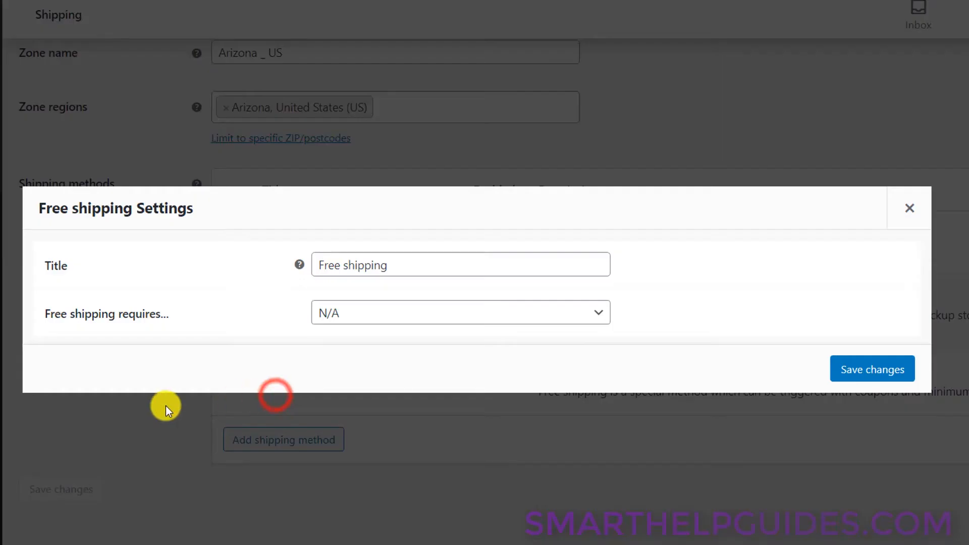
click(350, 323)
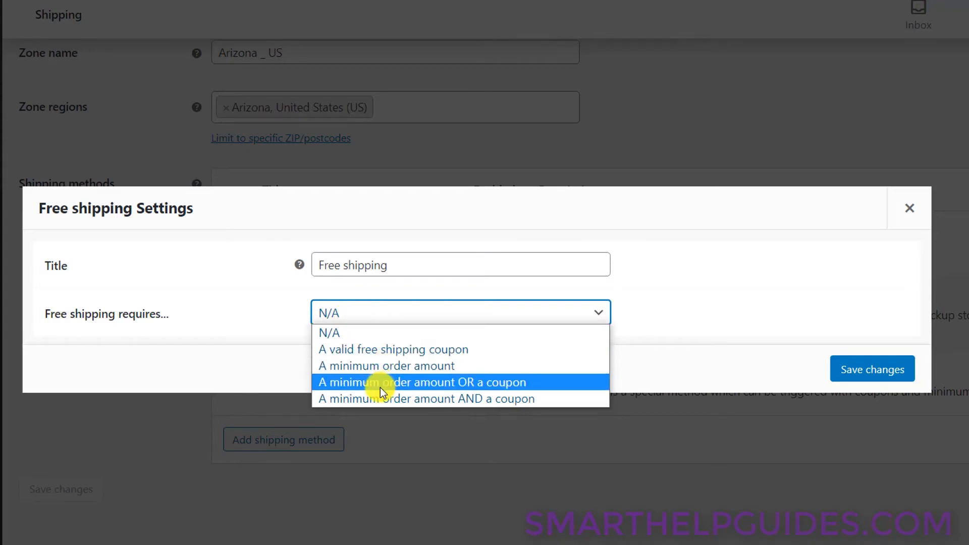
click(459, 388)
click(384, 267)
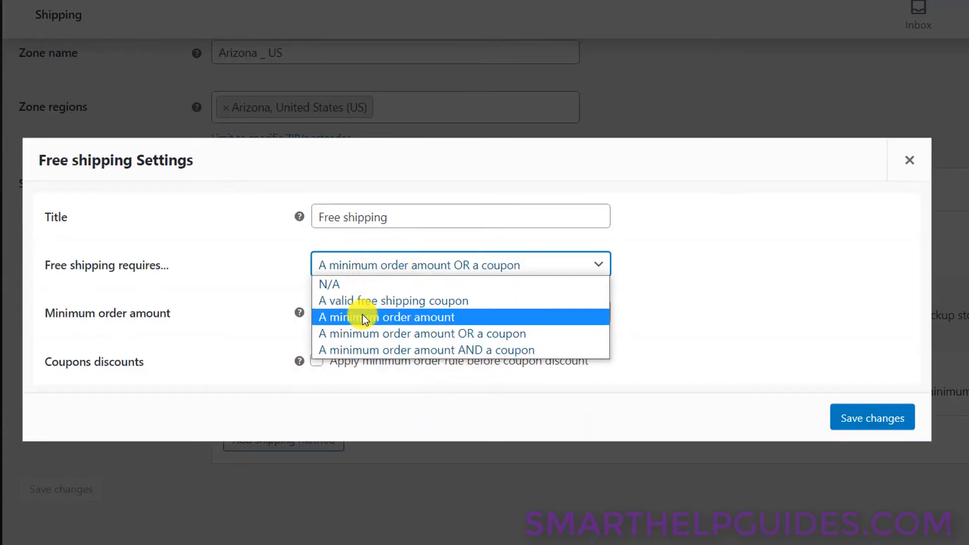
click(337, 320)
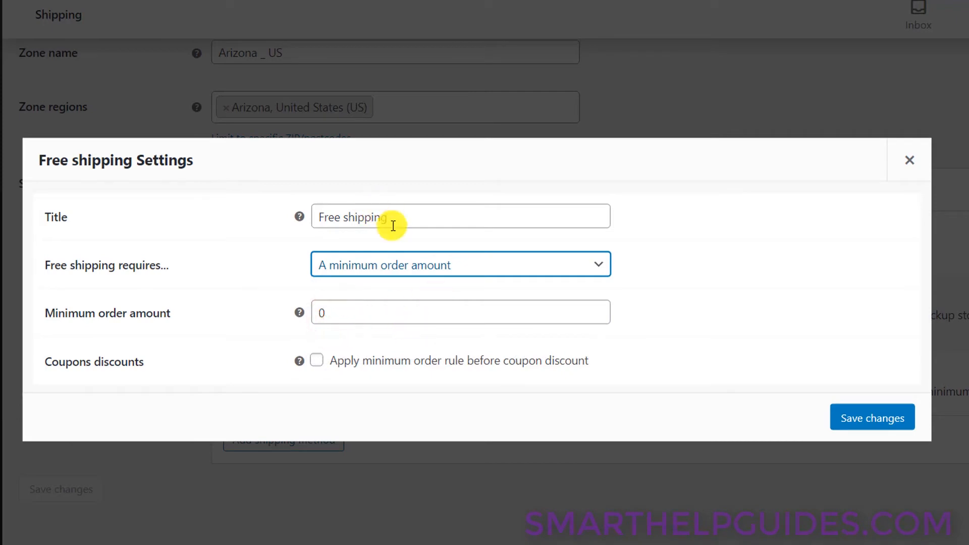
click(398, 266)
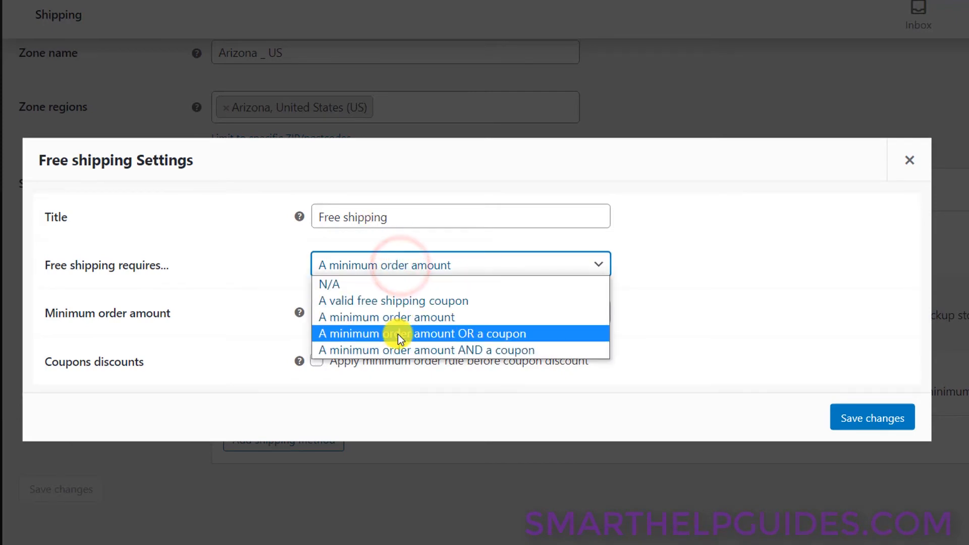
click(398, 334)
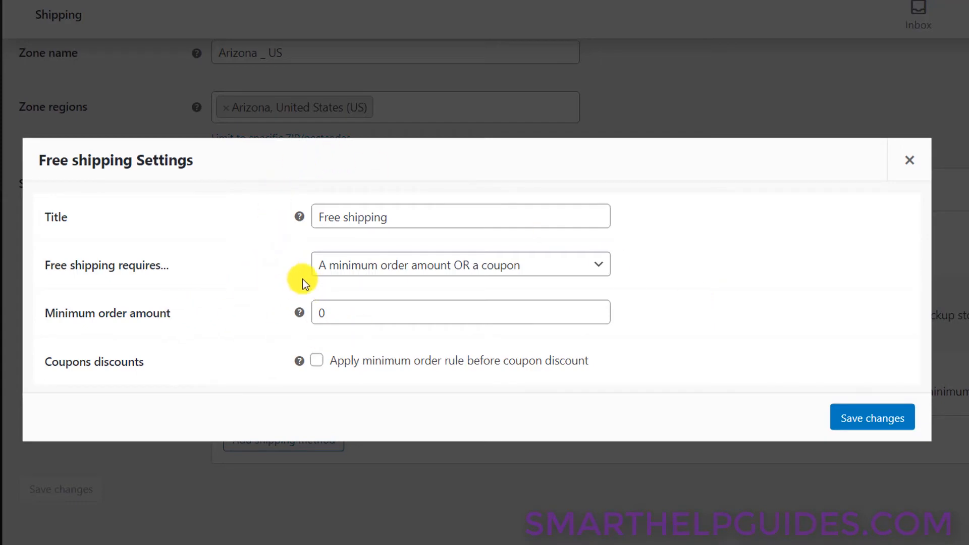
Set the minimum order amount for Free shipping to 50 and save the change.
double_click(340, 313)
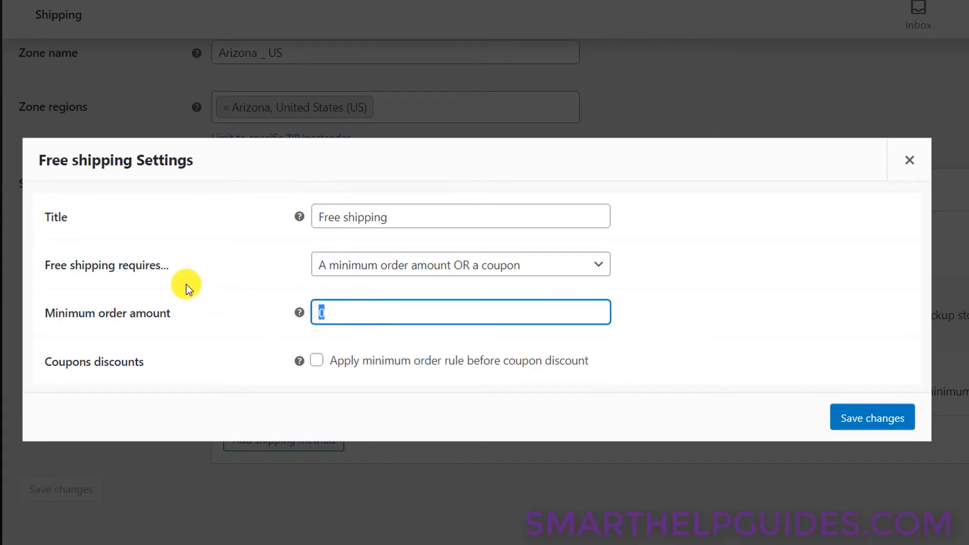
text(4)
key(BackSpace)
text(4)
key(BackSpace)
text(50)
click(879, 426)
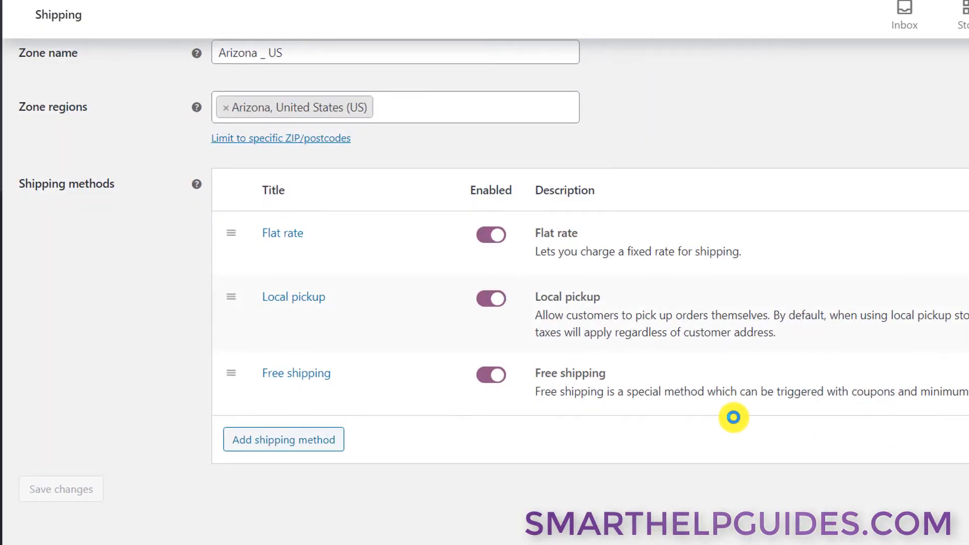
Switch to the store's cart page in the other browser and remove the freeship coupon from the cart.
scroll(541, 237, up, 3)
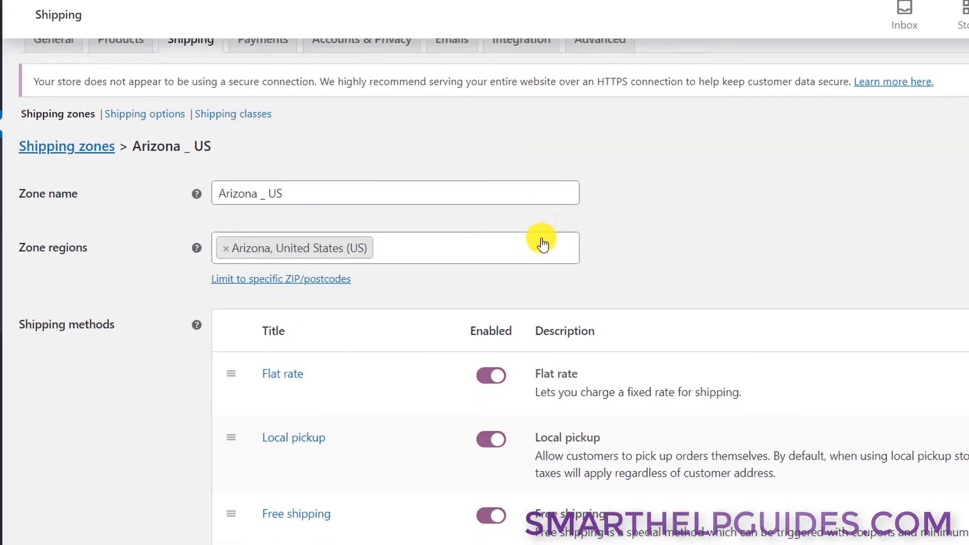
scroll(542, 239, down, 3)
scroll(542, 237, up, 3)
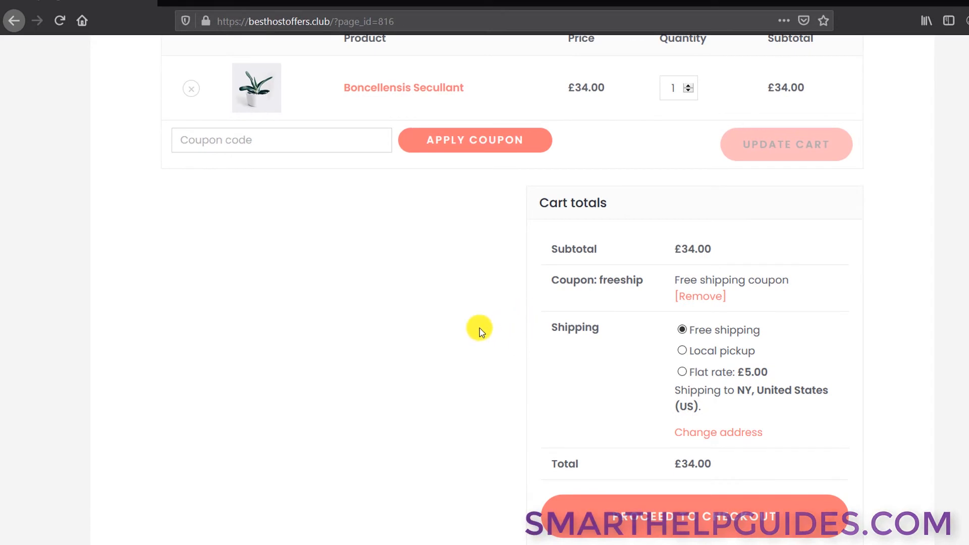
click(730, 432)
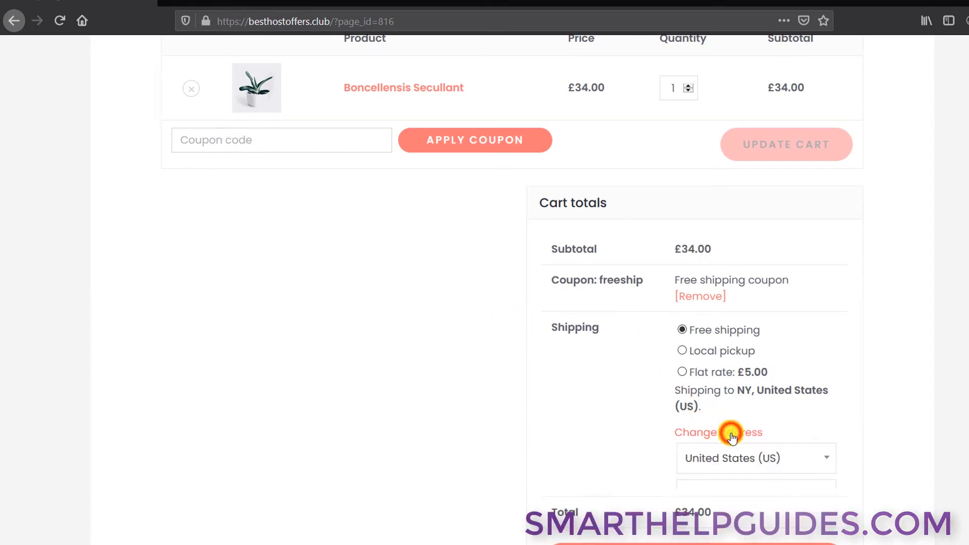
click(720, 297)
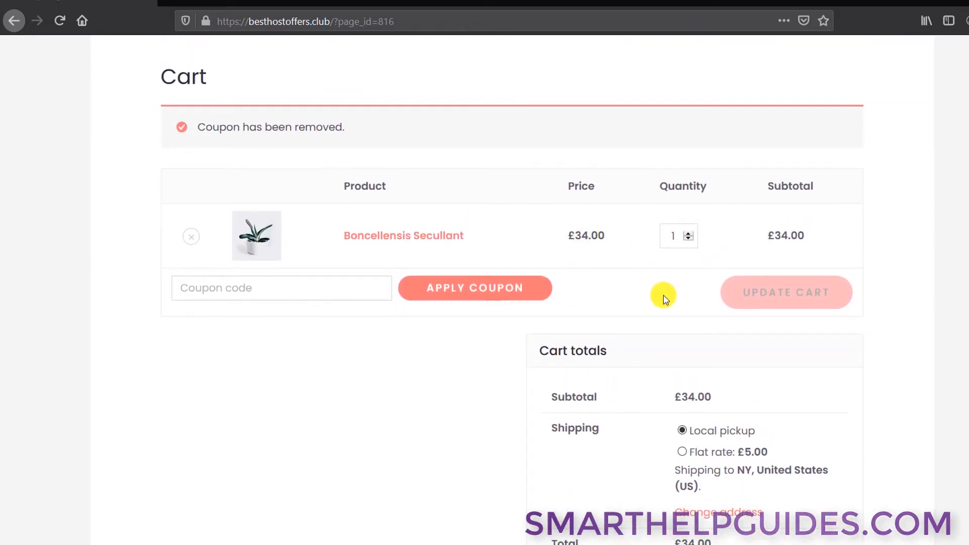
Change the cart's shipping address to Arizona, United States (US) and update the shipping costs.
scroll(664, 298, down, 4)
click(716, 292)
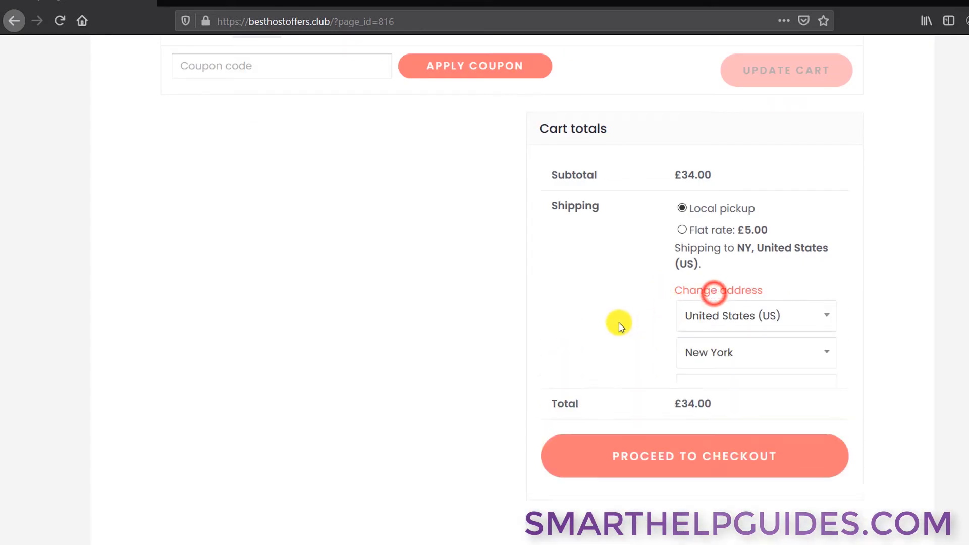
click(723, 315)
click(725, 316)
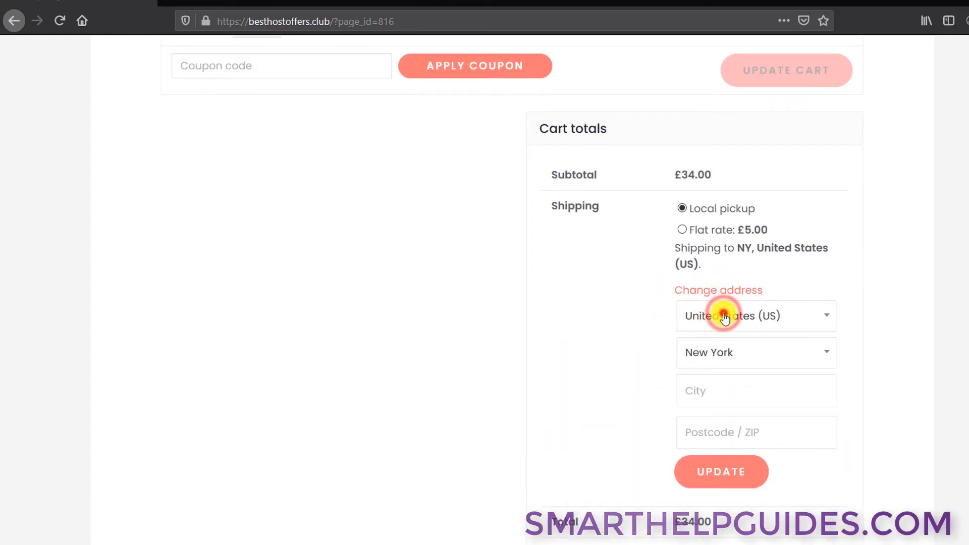
click(728, 351)
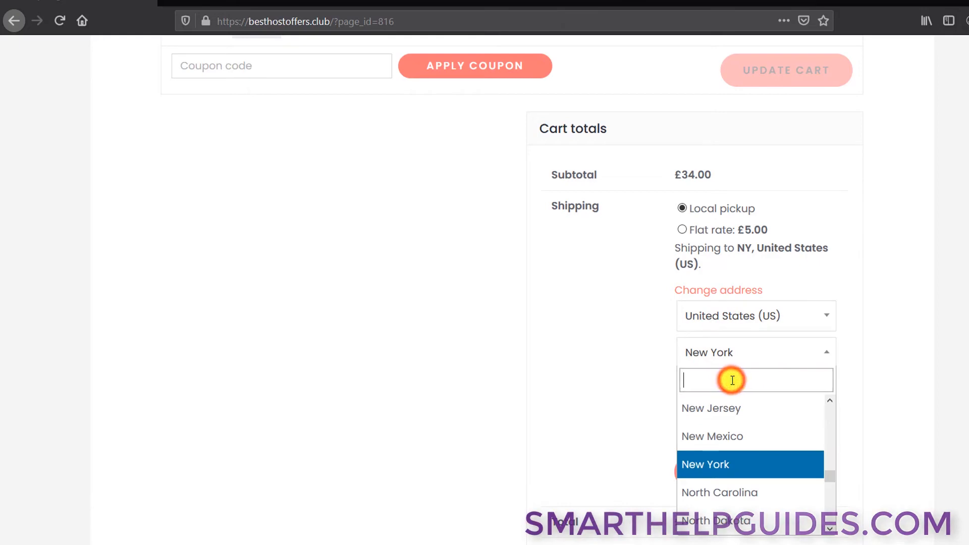
text(ari)
click(721, 409)
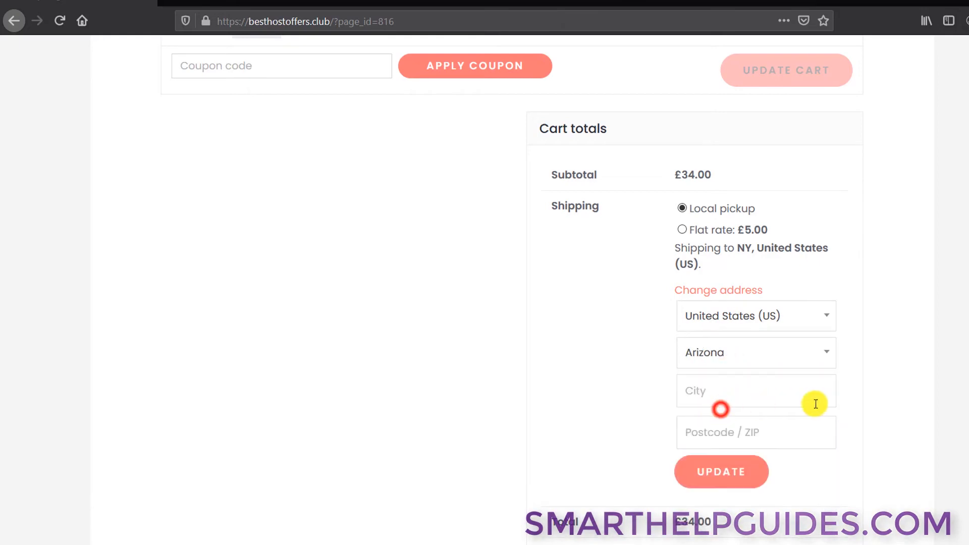
click(737, 469)
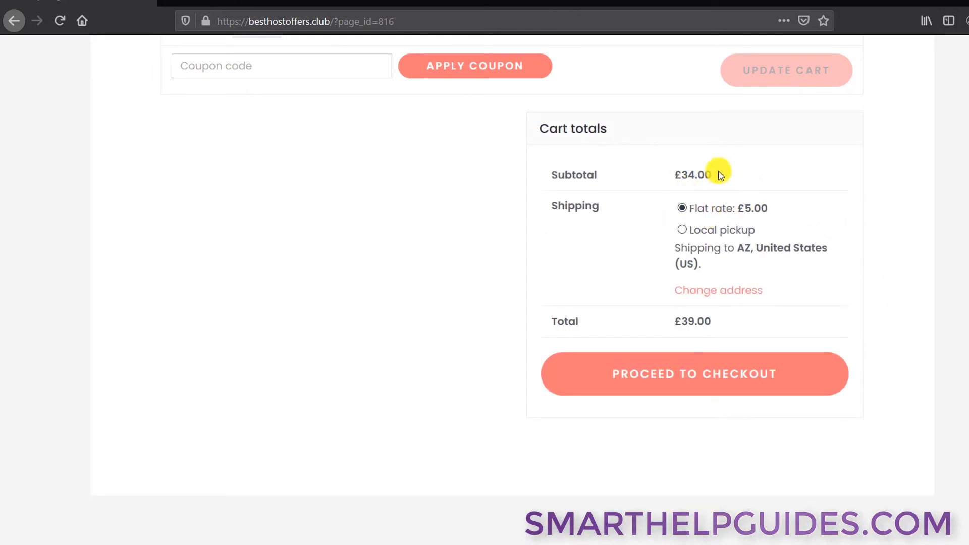
Increase the quantity of Boncellensis Secullant to 2 and update the cart.
drag(675, 173, 818, 174)
click(827, 192)
scroll(702, 259, up, 4)
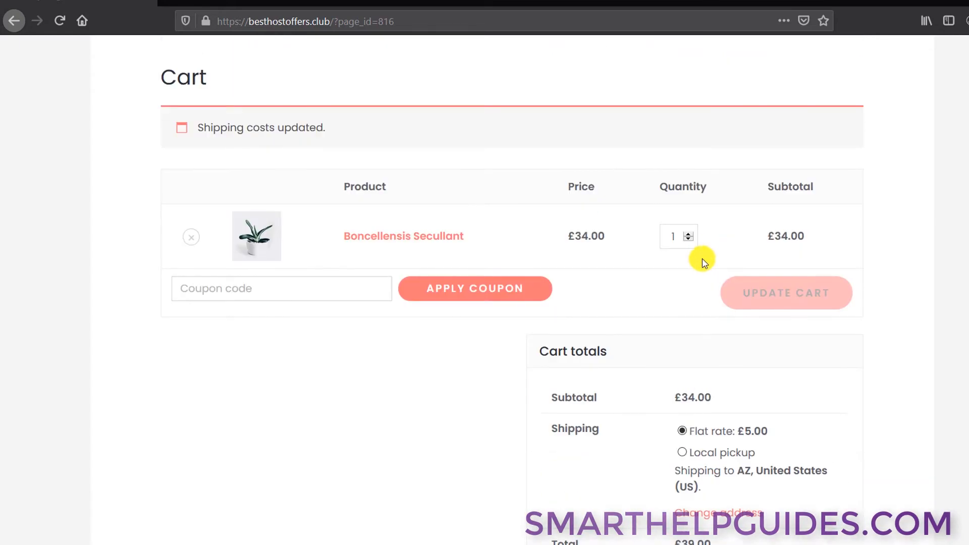
click(688, 234)
click(783, 291)
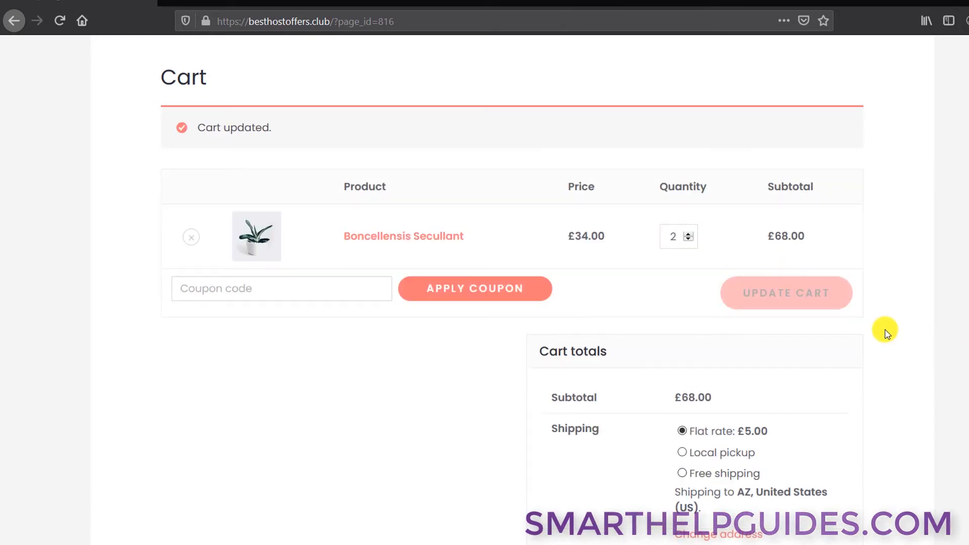
Choose Free shipping as the cart's shipping option and check the cart totals.
click(682, 474)
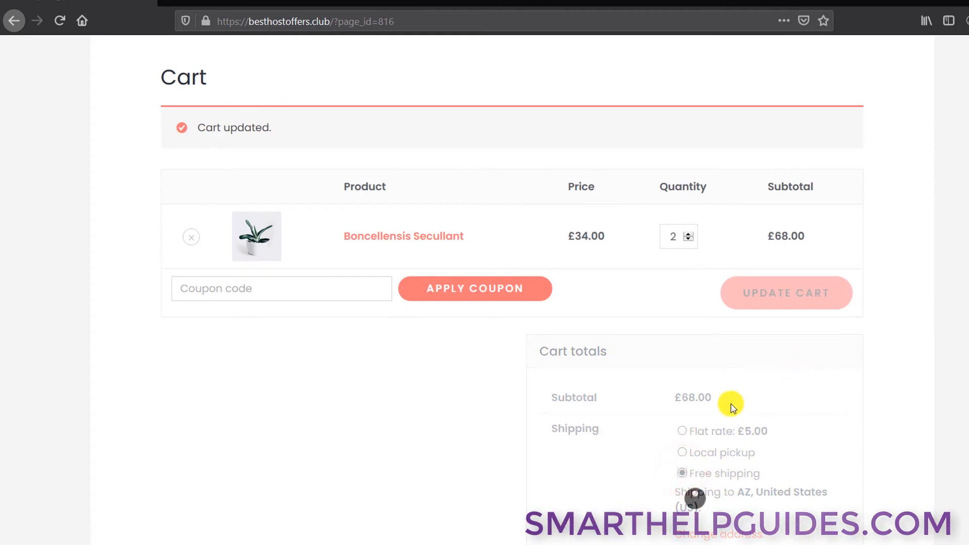
scroll(702, 442, down, 3)
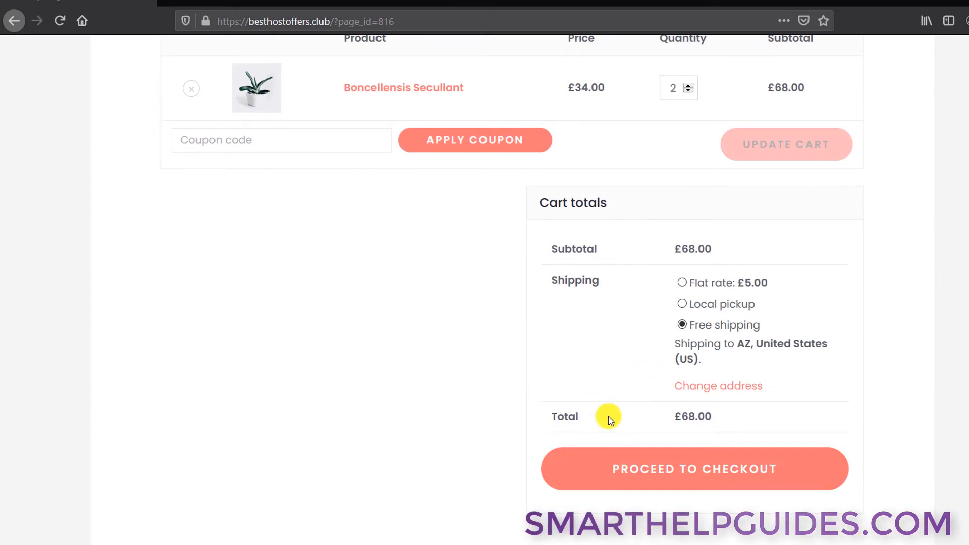
scroll(641, 325, down, 4)
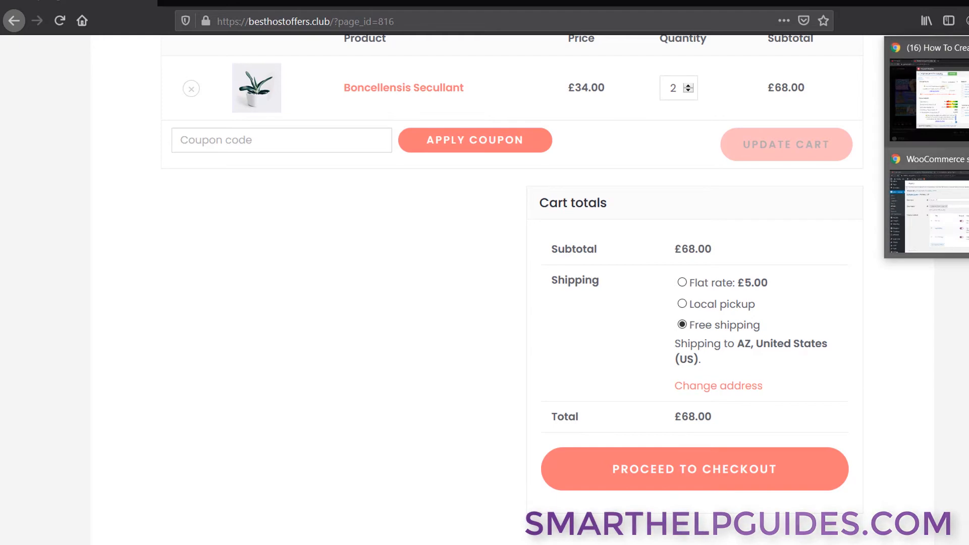
Switch back to the WordPress admin browser and open the store's coupons list, leaving the Arizona shipping zone page without saving.
click(962, 197)
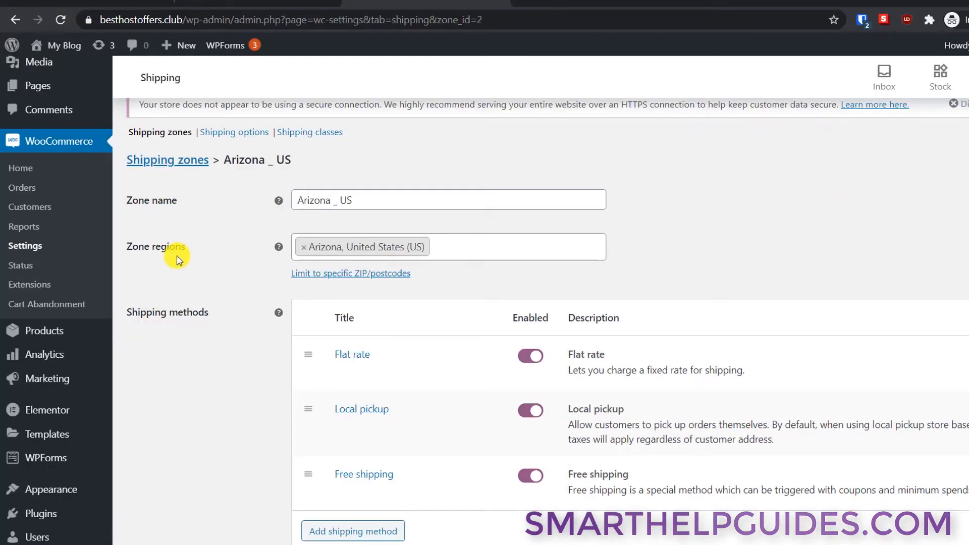
mouse_move(59, 377)
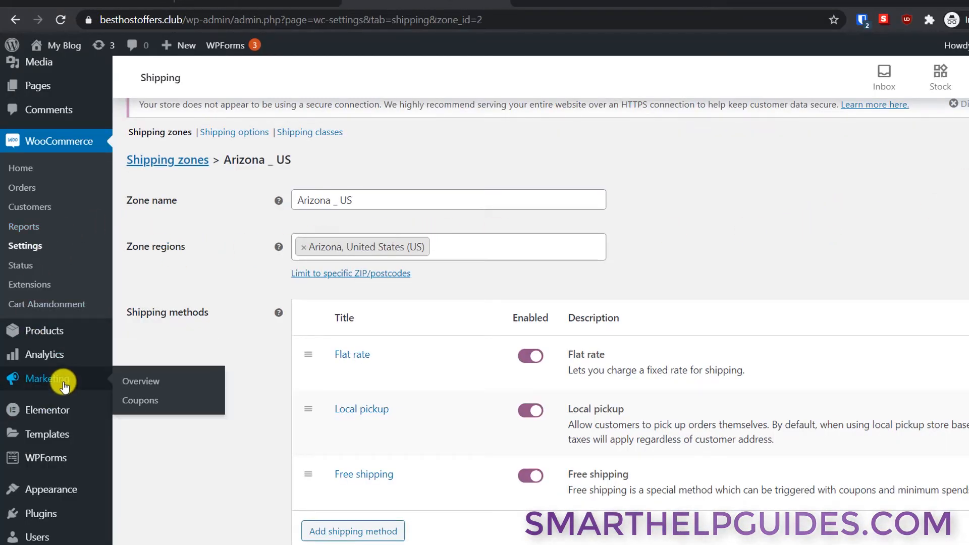
click(134, 401)
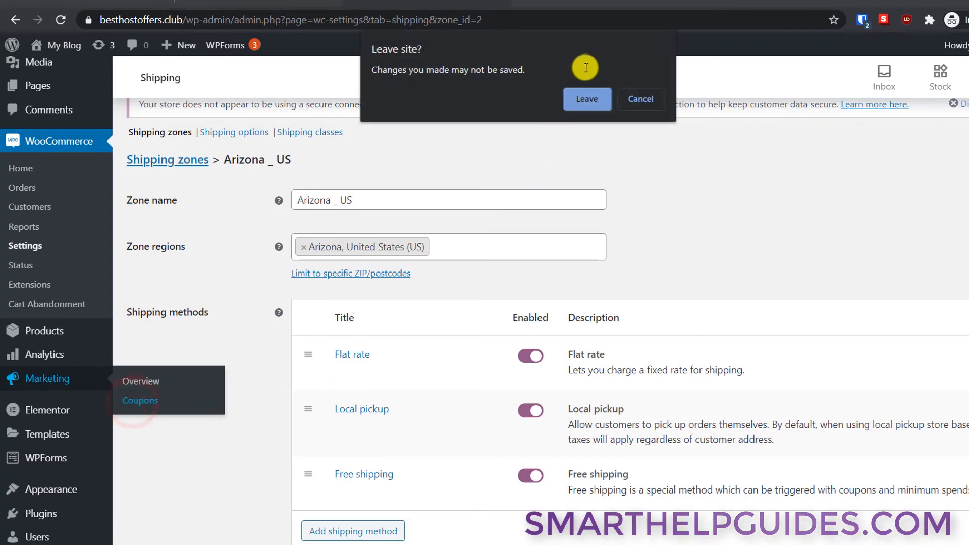
click(581, 99)
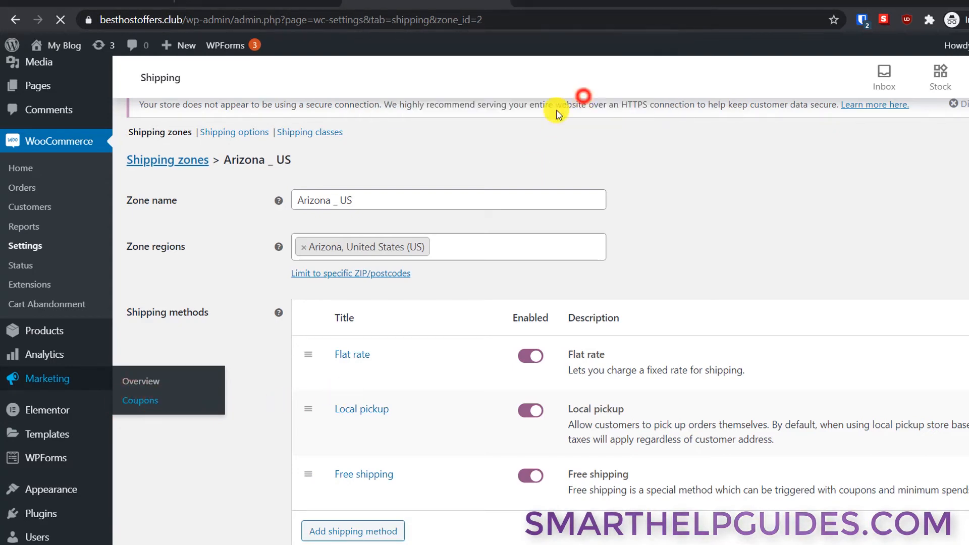
scroll(285, 315, down, 2)
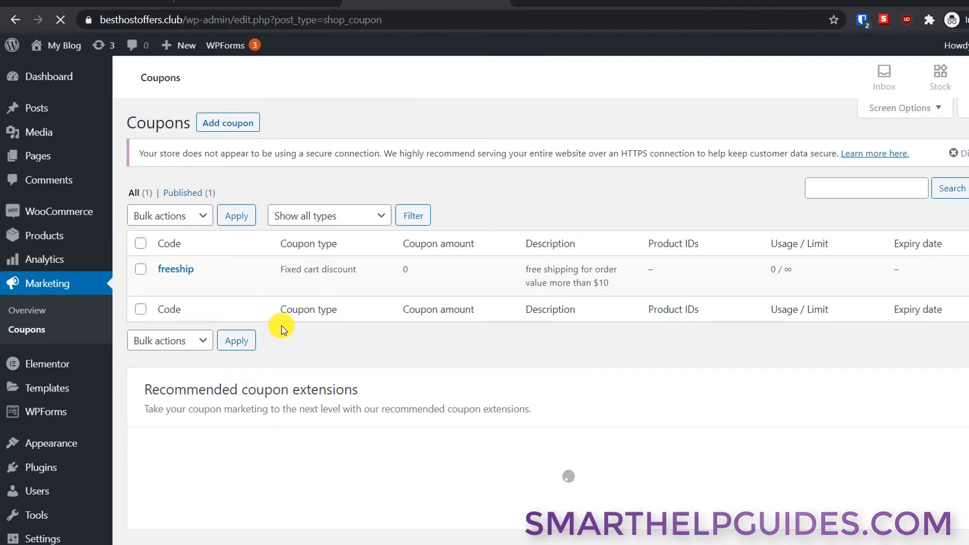
Start a new coupon and set its code to freeshipdemo in place of a generated one.
click(242, 128)
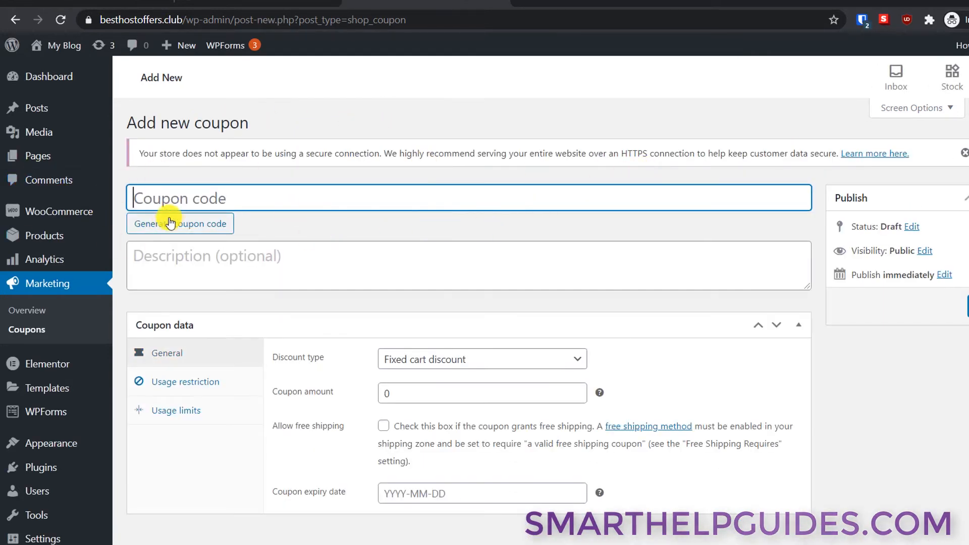
click(172, 227)
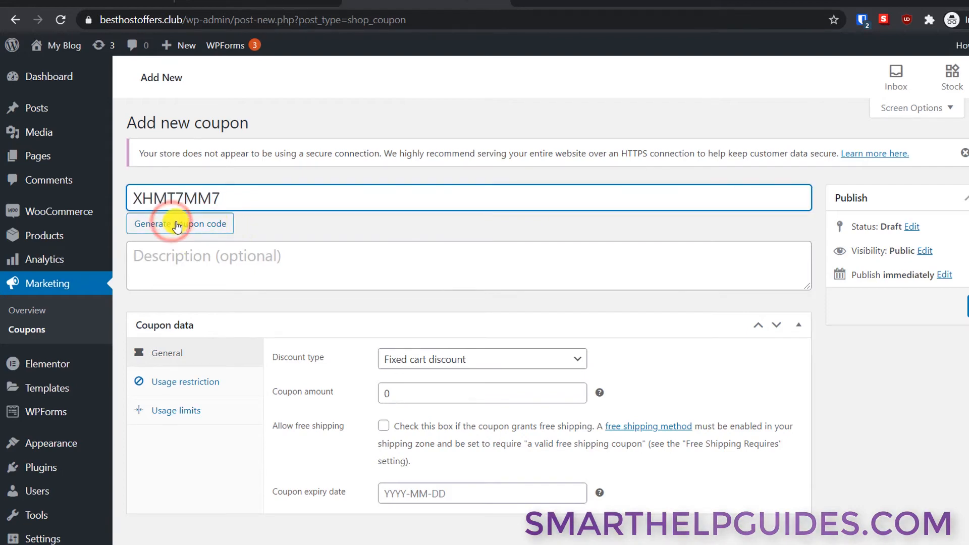
click(237, 194)
double_click(236, 194)
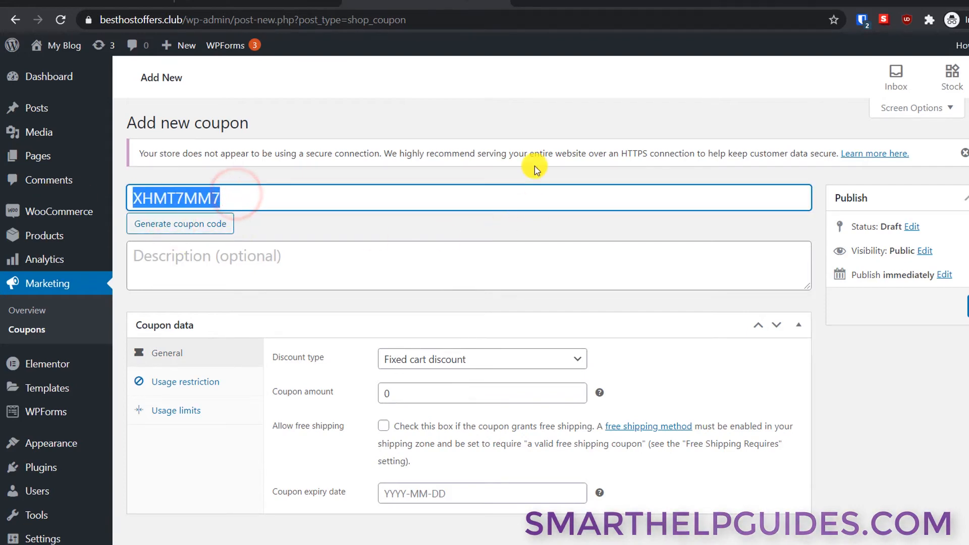
text(freeshipde)
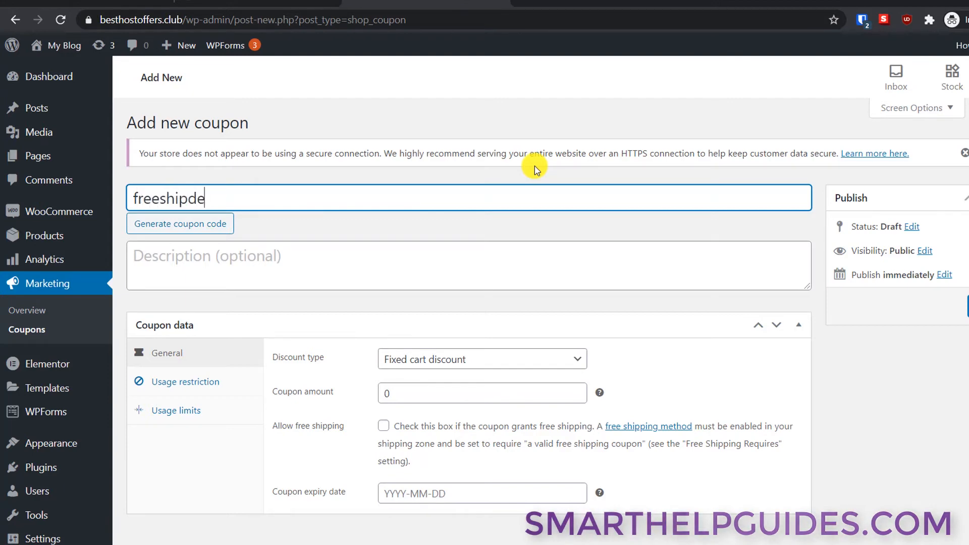
text(mo)
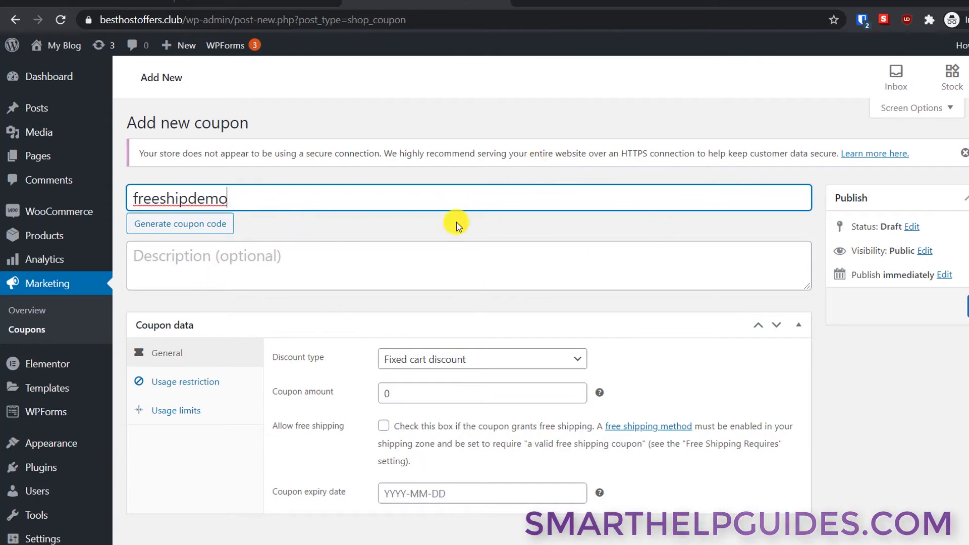
Allow free shipping on the freeshipdemo coupon and restrict its usage to a minimum spend of 20.
click(349, 257)
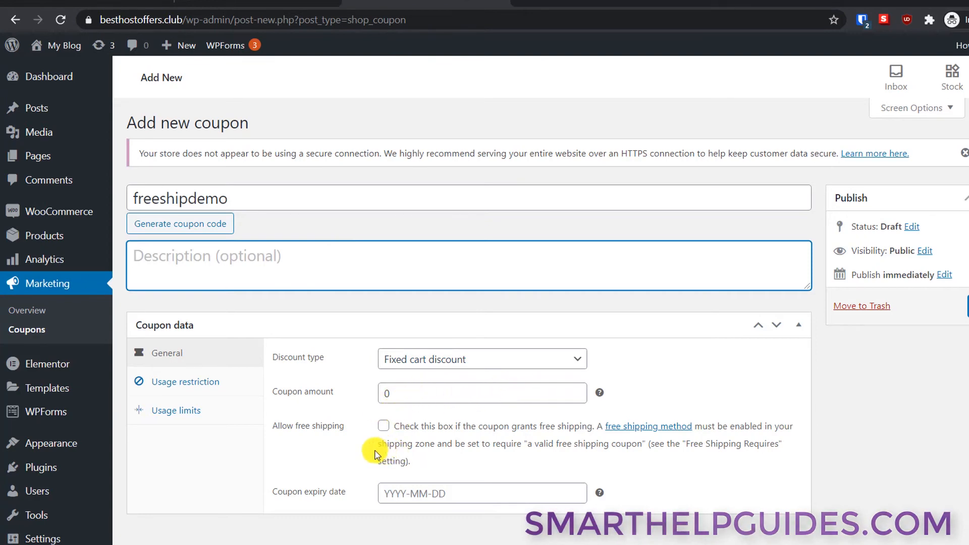
click(384, 427)
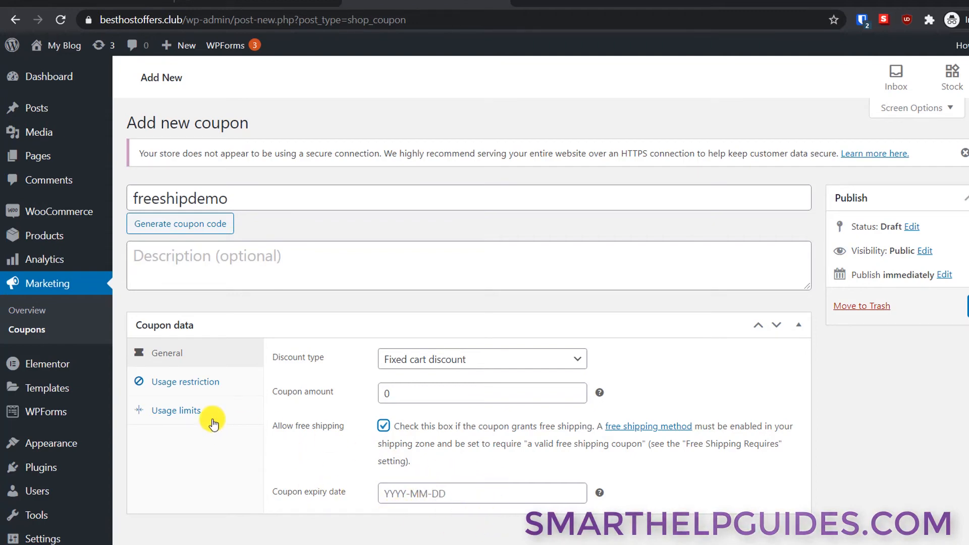
click(194, 386)
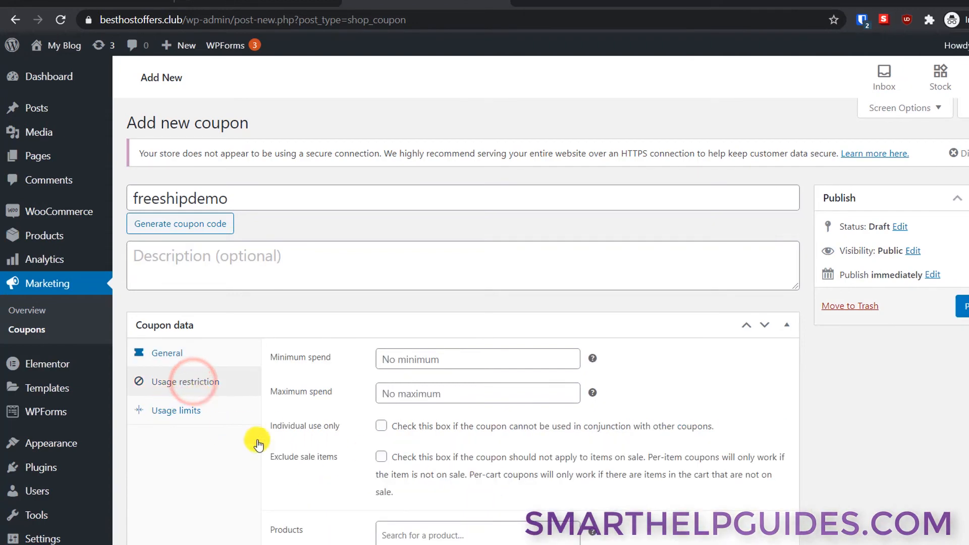
scroll(272, 495, down, 2)
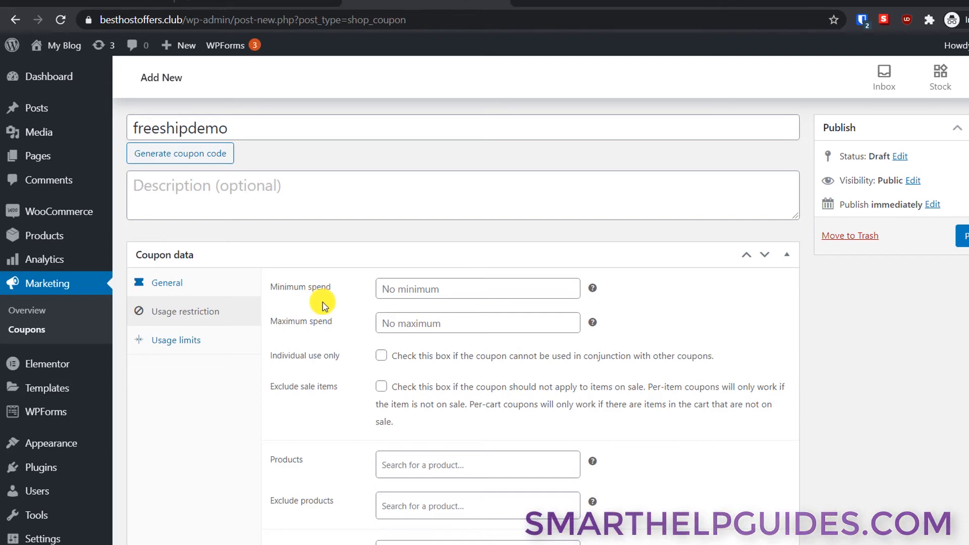
click(410, 291)
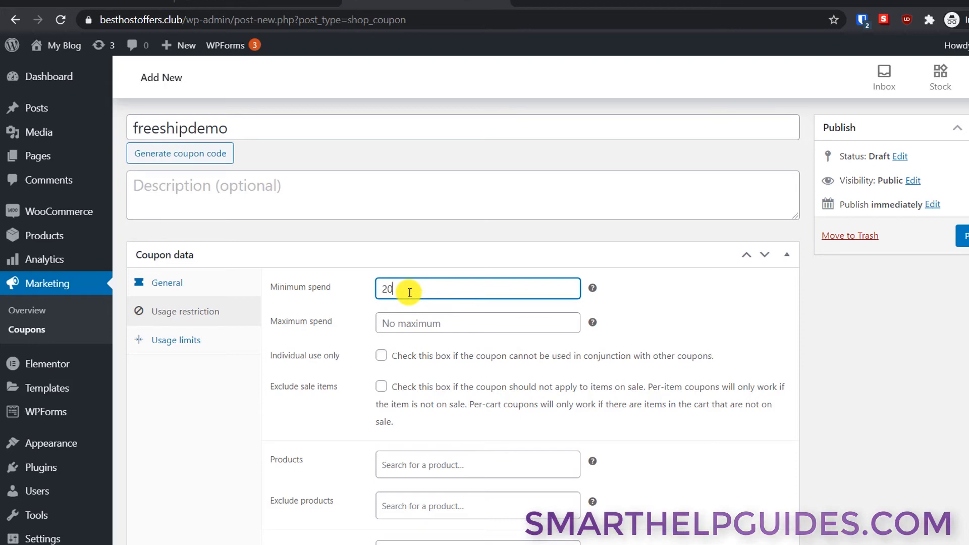
scroll(540, 323, down, 3)
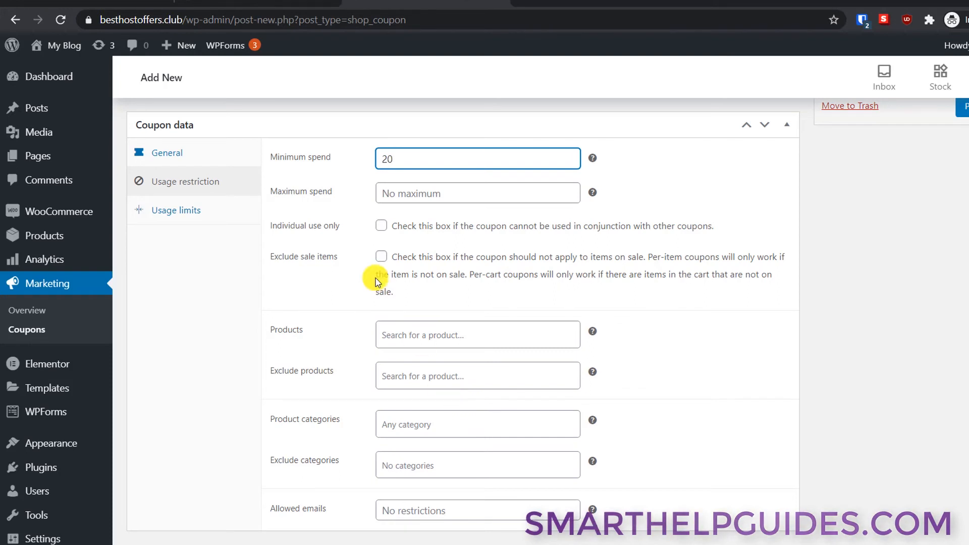
Set the coupon's usage limits to 100 per coupon and 5 per user.
click(200, 209)
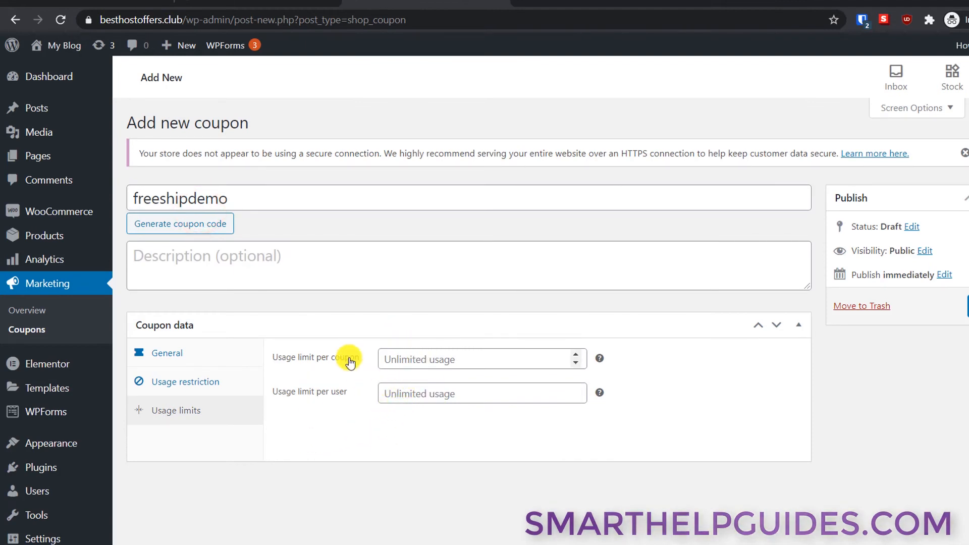
click(388, 356)
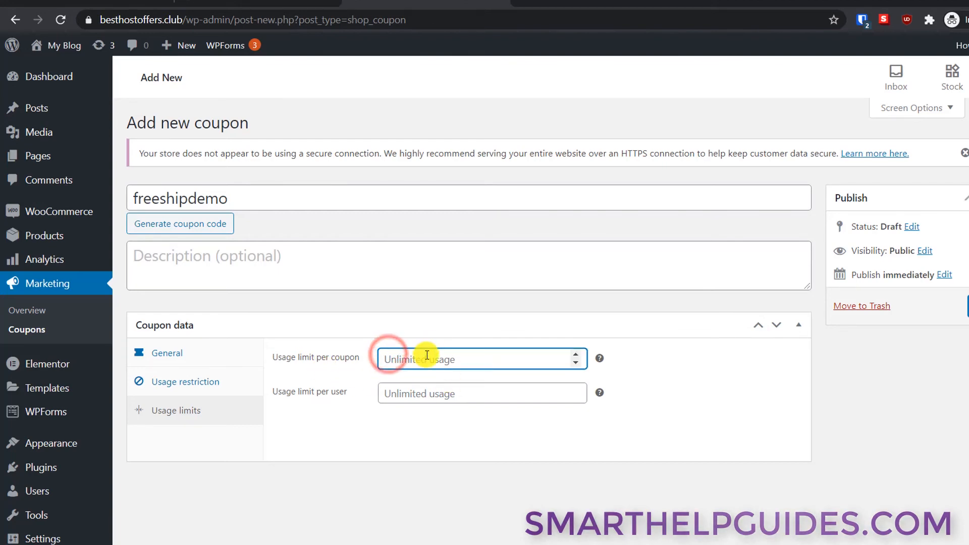
text(100)
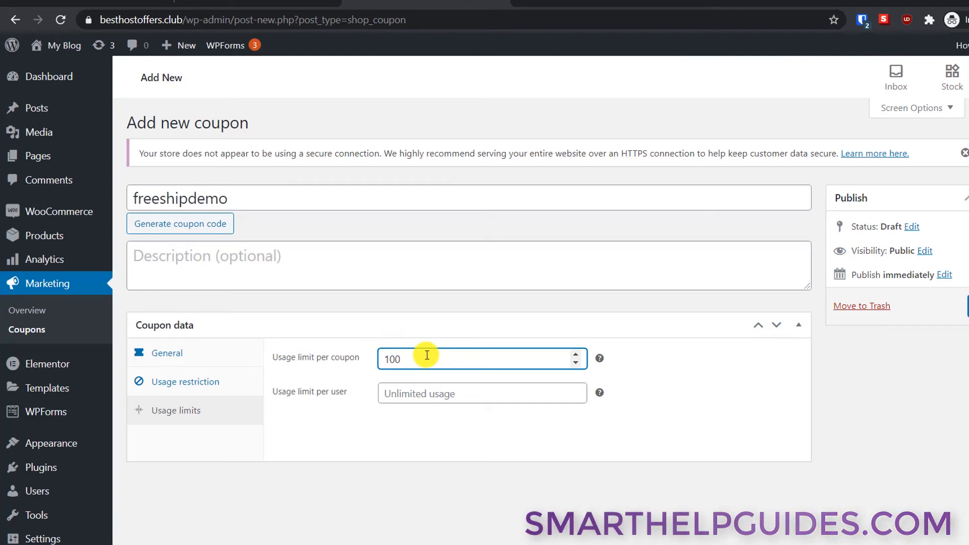
click(424, 393)
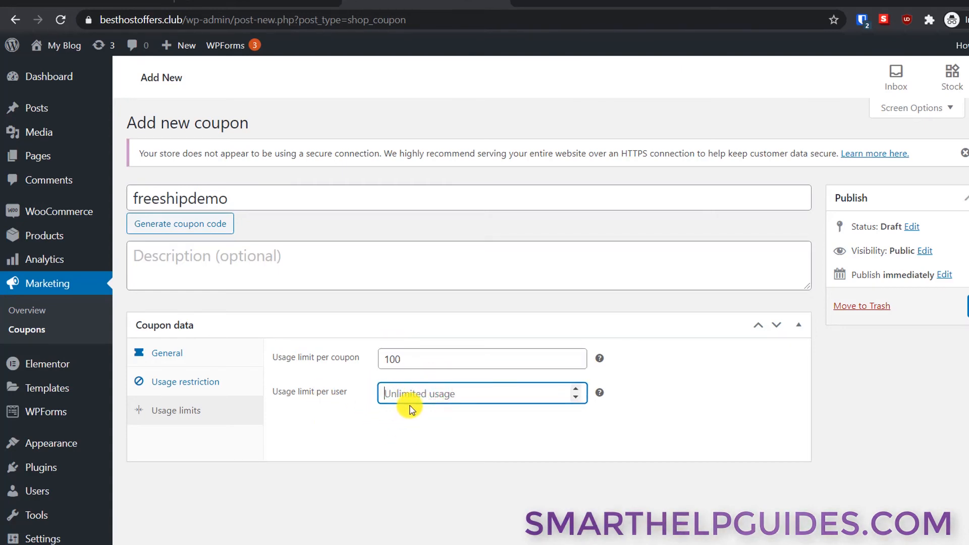
text(5)
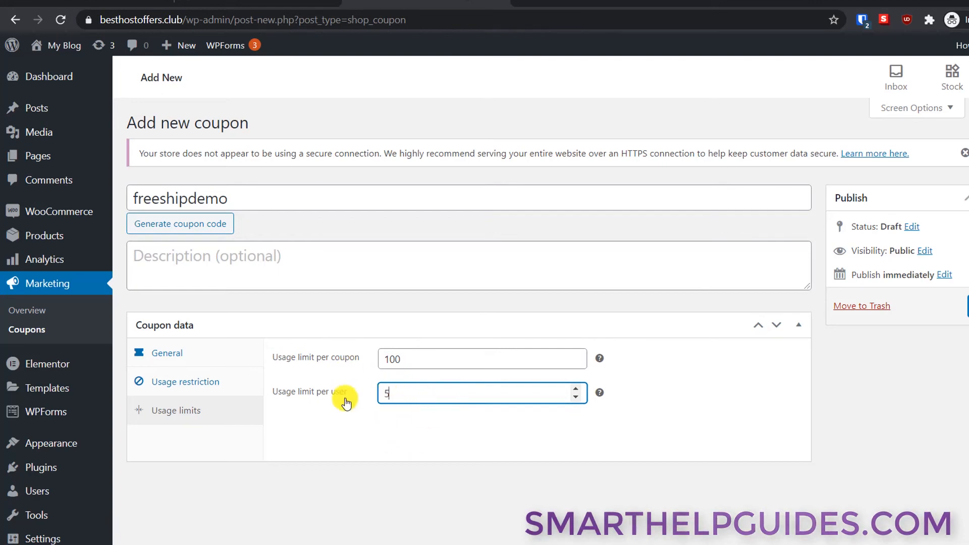
Clear the coupon's per-user and per-coupon usage limits and publish the coupon.
double_click(403, 391)
key(BackSpace)
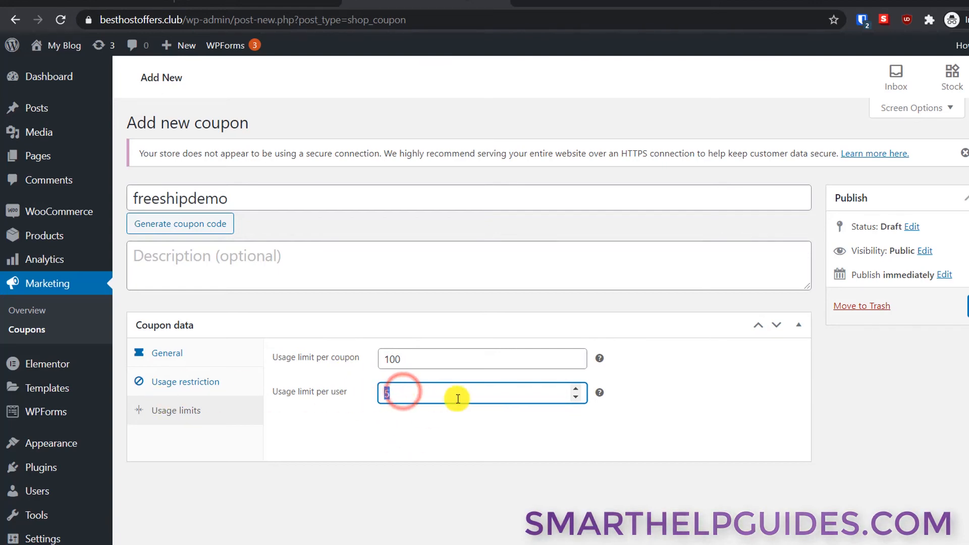
double_click(448, 355)
key(BackSpace)
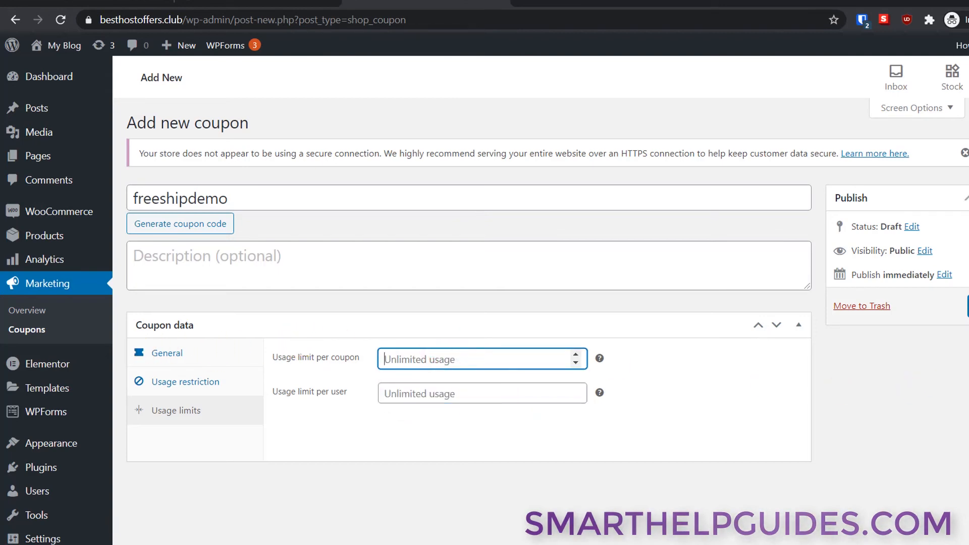
key(Return)
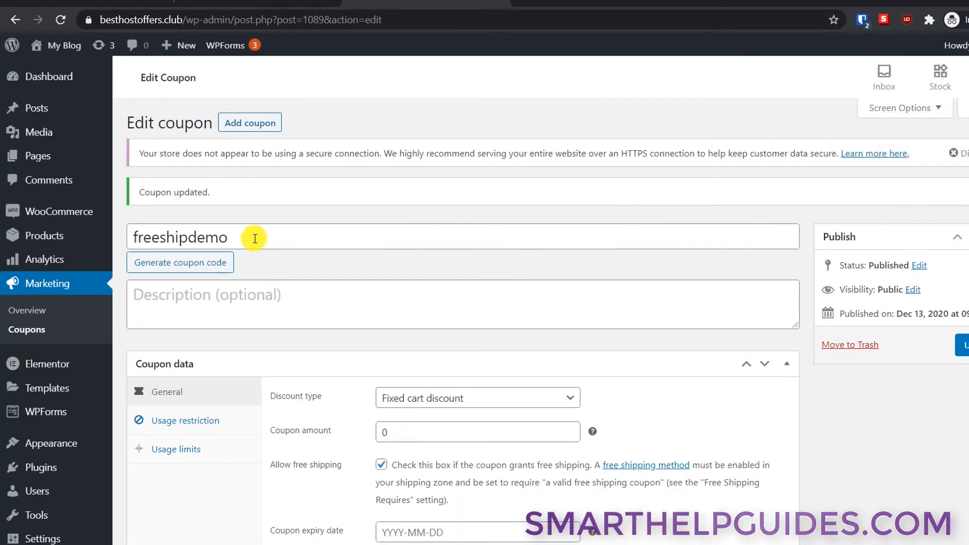
Copy the freeshipdemo code and apply it as a coupon on the store's cart page in the other browser.
double_click(254, 237)
key(ctrl+c)
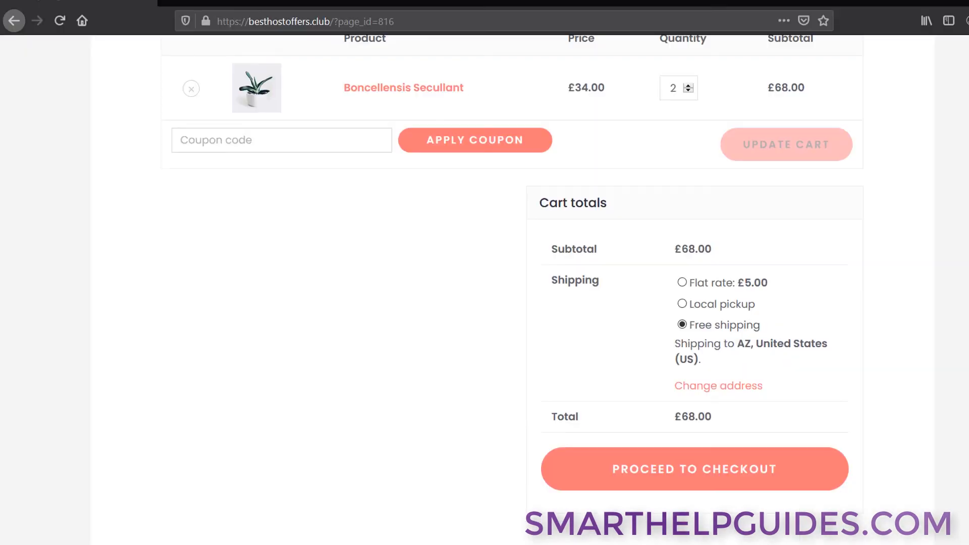
click(287, 147)
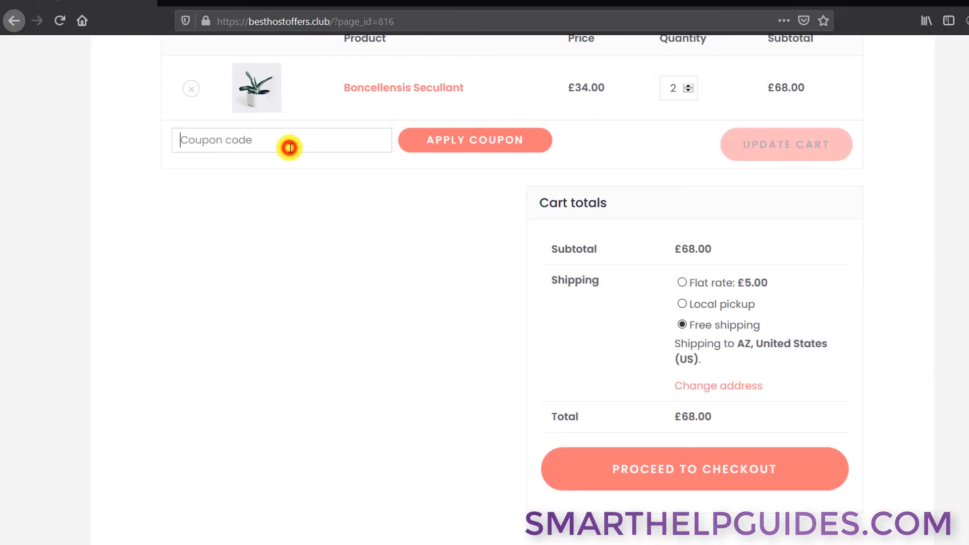
key(ctrl+v)
click(499, 136)
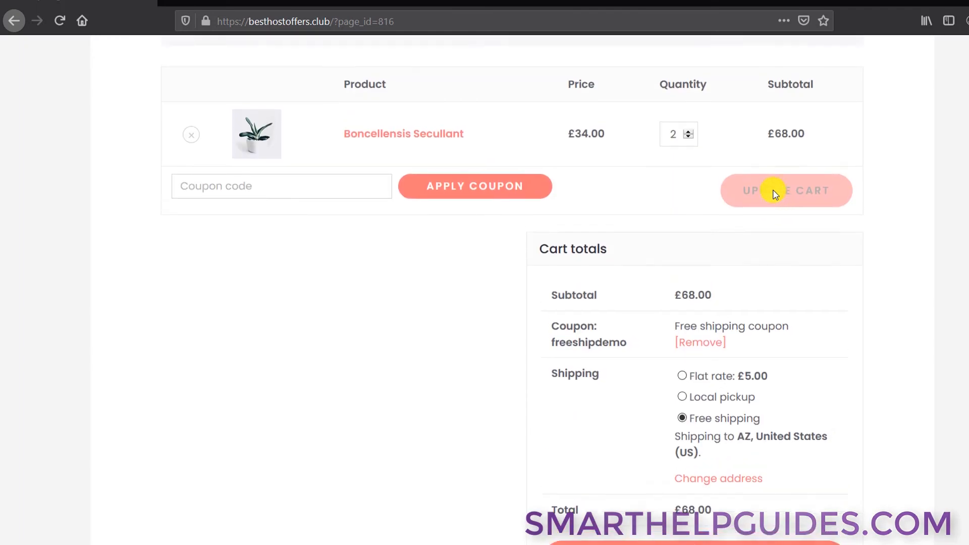
Check the coupon line and the selected shipping option in the cart totals.
scroll(774, 191, down, 4)
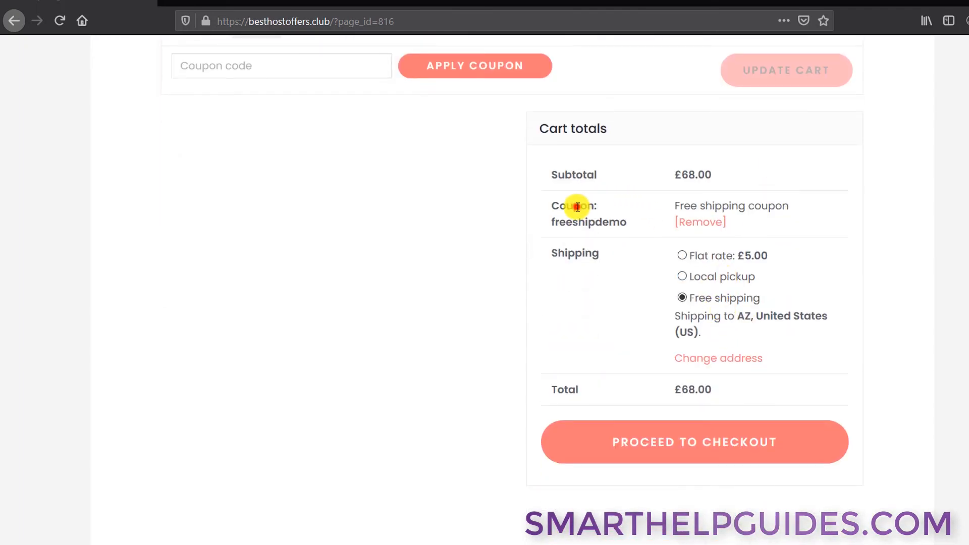
drag(577, 206, 837, 203)
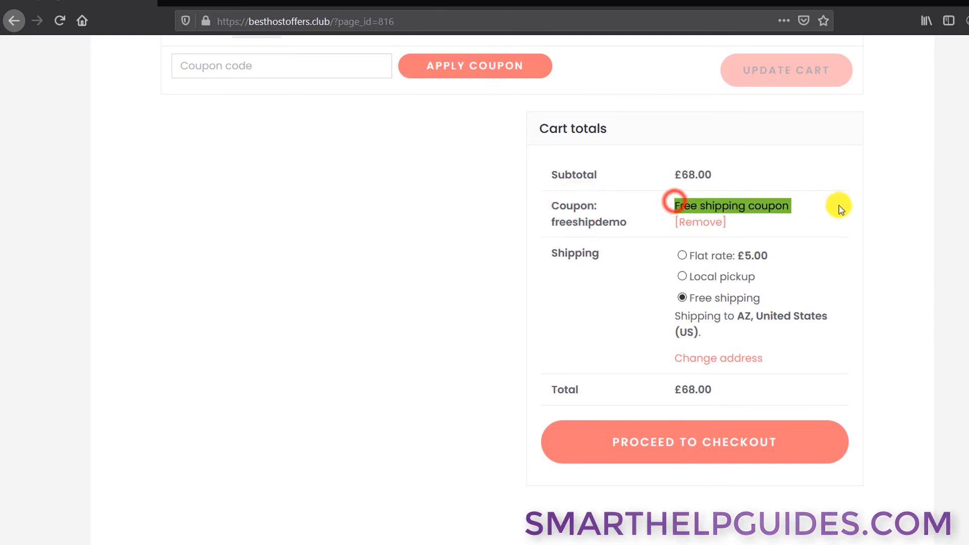
click(690, 303)
drag(689, 303, 812, 303)
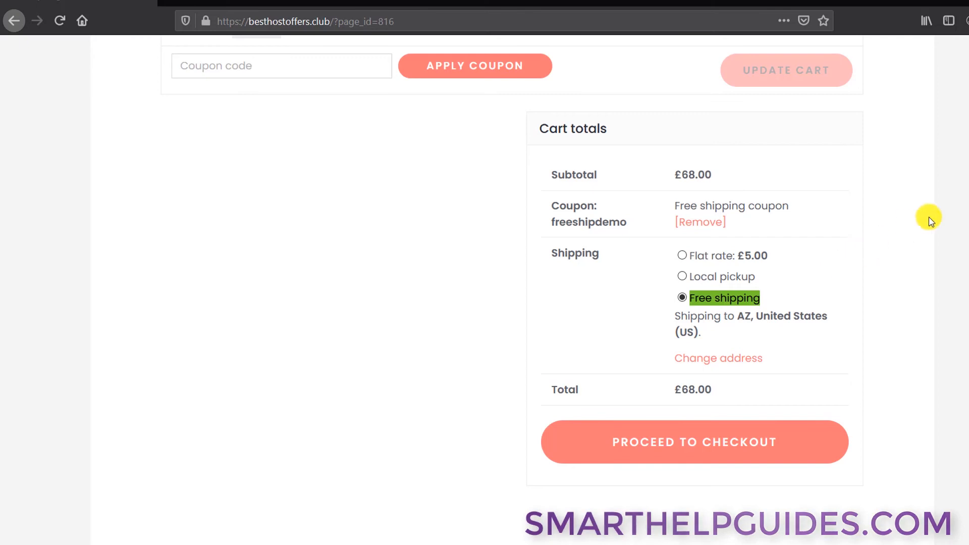
Switch back to the WordPress admin browser and open the shipping zones in the WooCommerce settings.
mouse_move(968, 150)
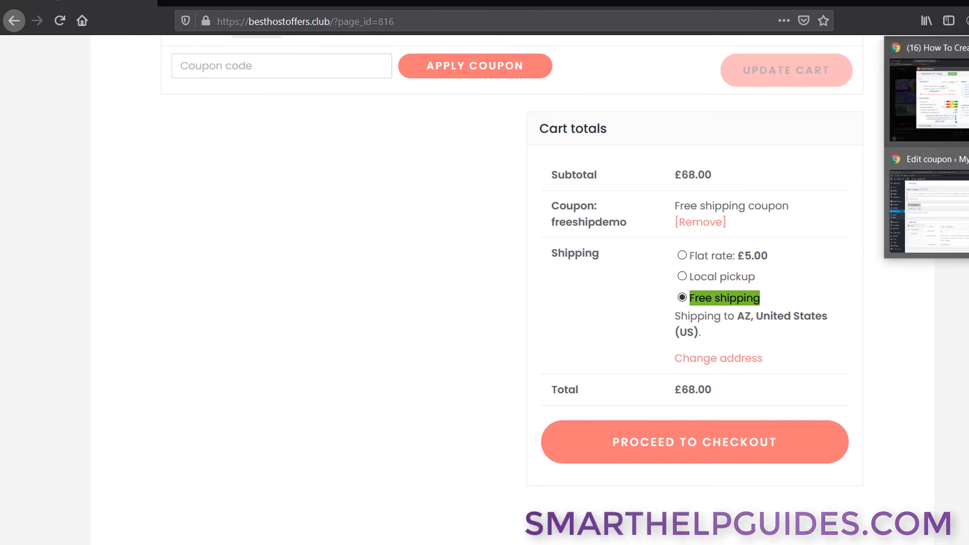
click(966, 217)
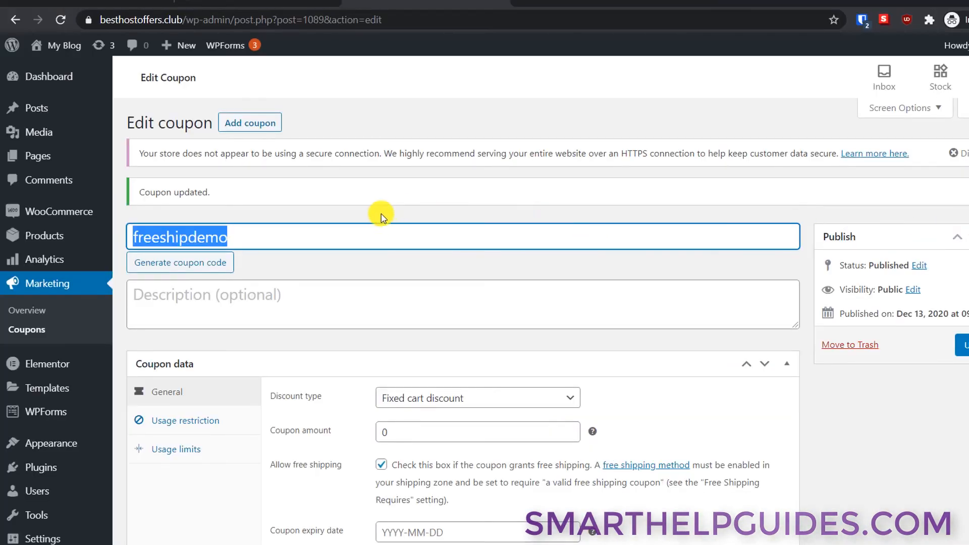
scroll(358, 217, down, 1)
mouse_move(63, 212)
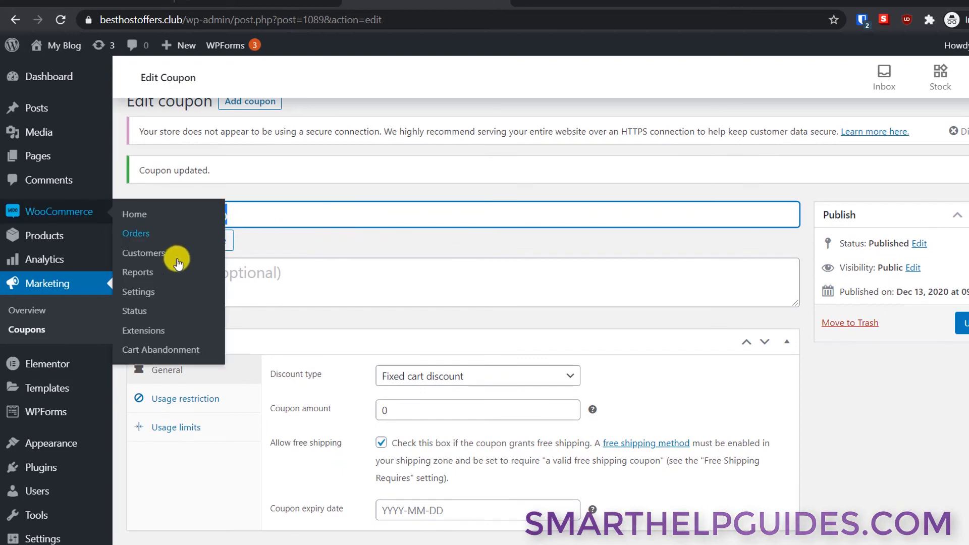
click(143, 288)
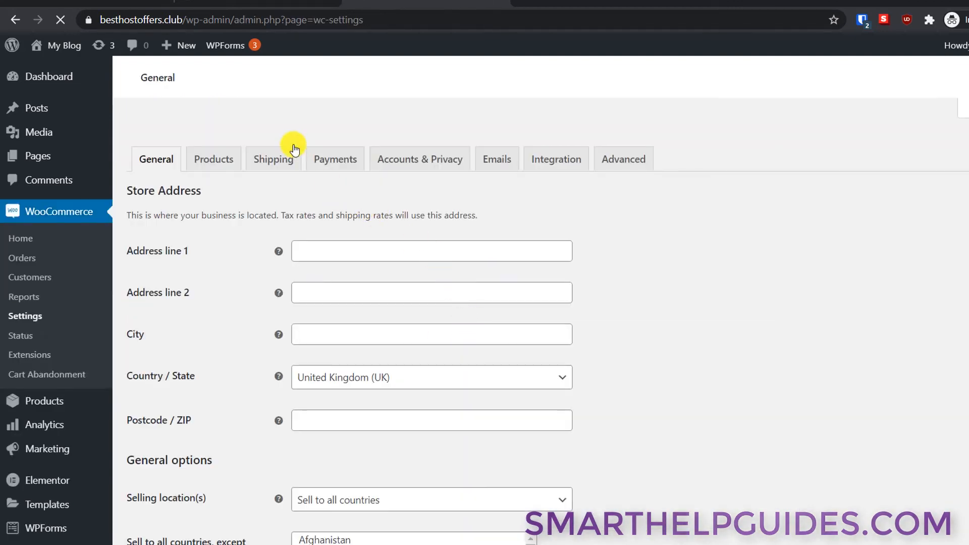
click(289, 147)
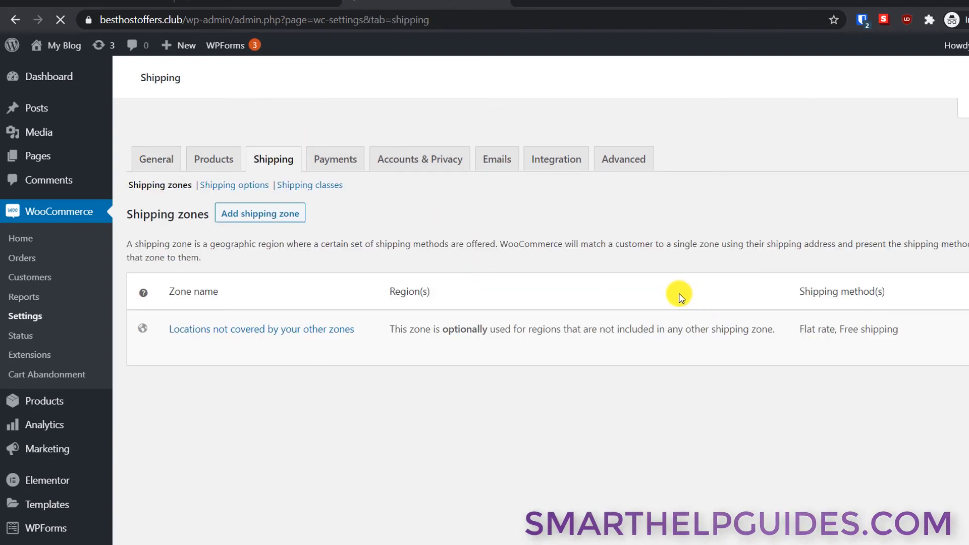
Review the regions assigned to the Local Area and Arizona _ US shipping zones.
scroll(247, 342, down, 1)
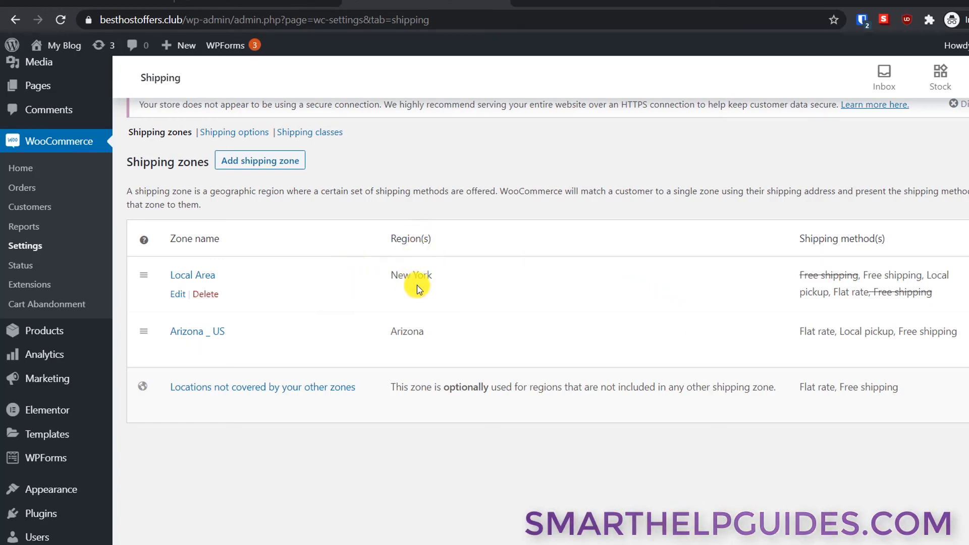
drag(393, 276, 462, 286)
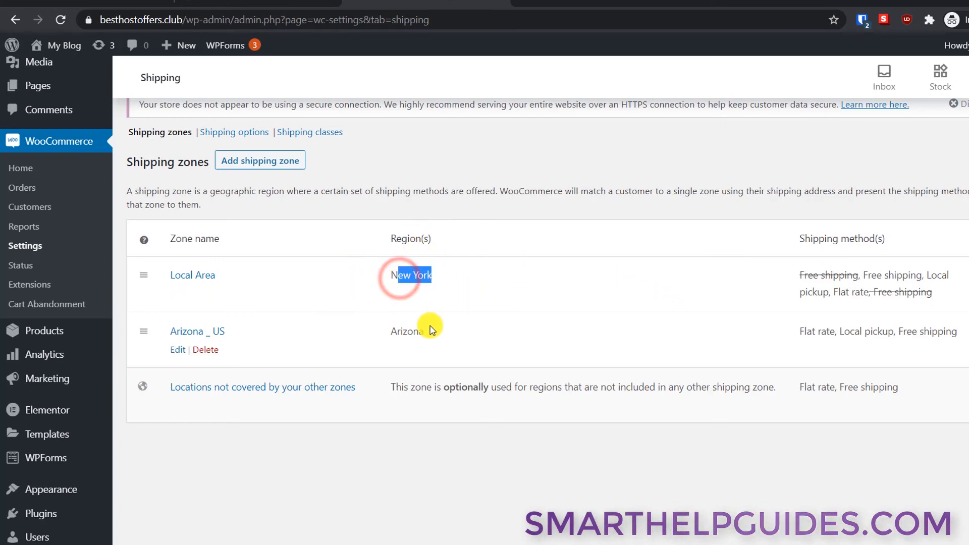
drag(406, 334, 474, 343)
click(510, 348)
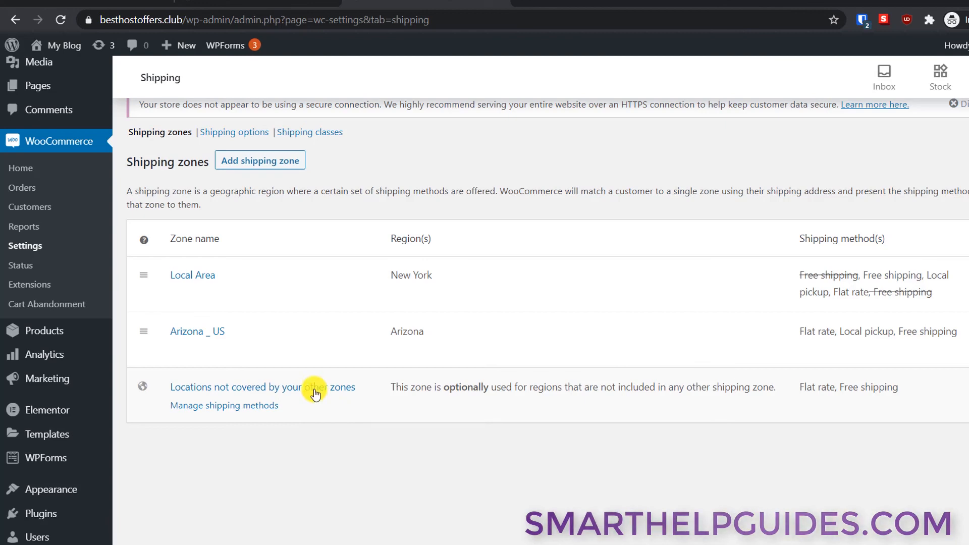
For locations not covered by other zones, set free shipping to require a minimum order amount OR a coupon, and save.
click(237, 392)
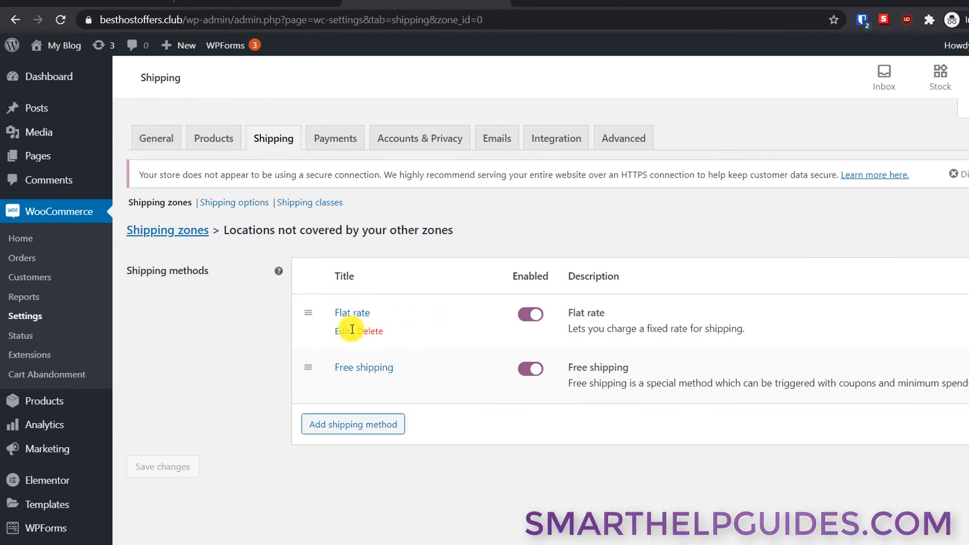
click(345, 392)
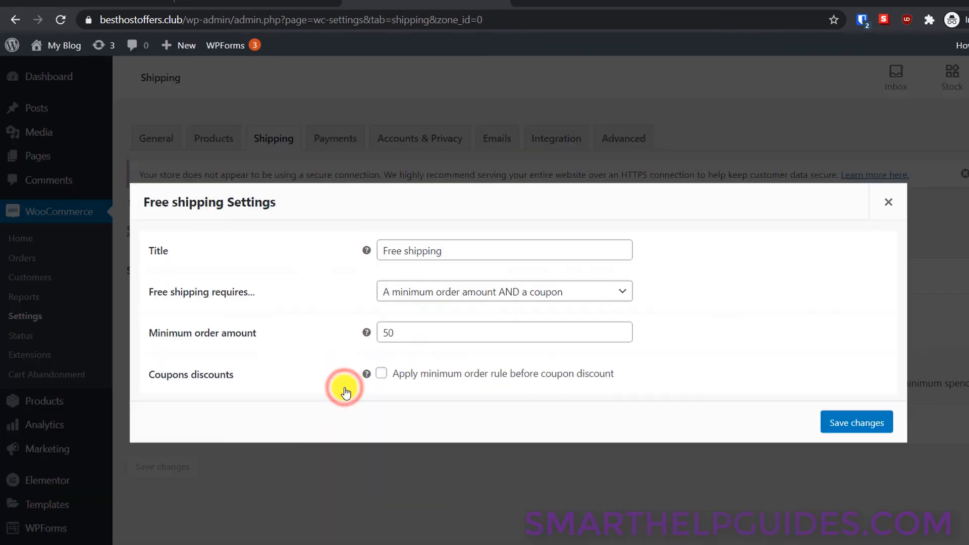
click(411, 297)
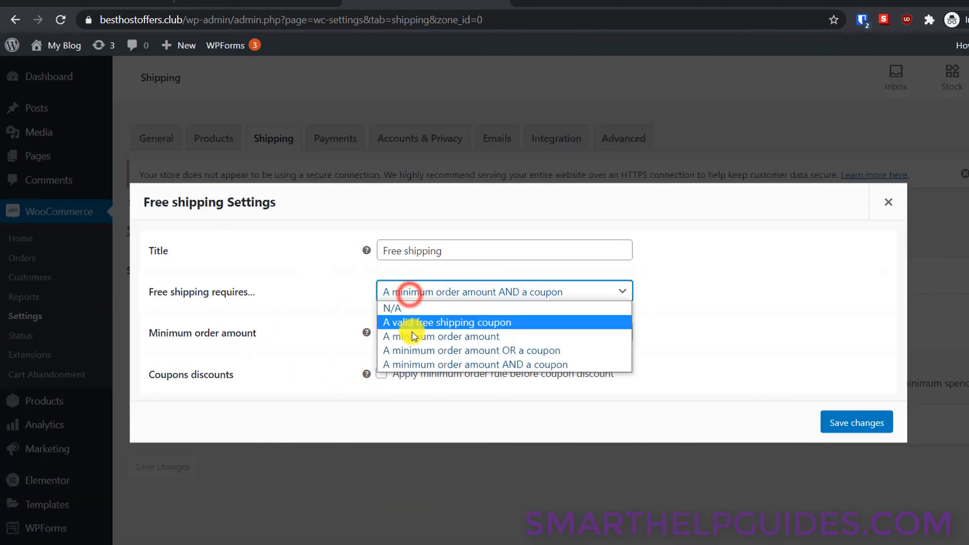
click(421, 350)
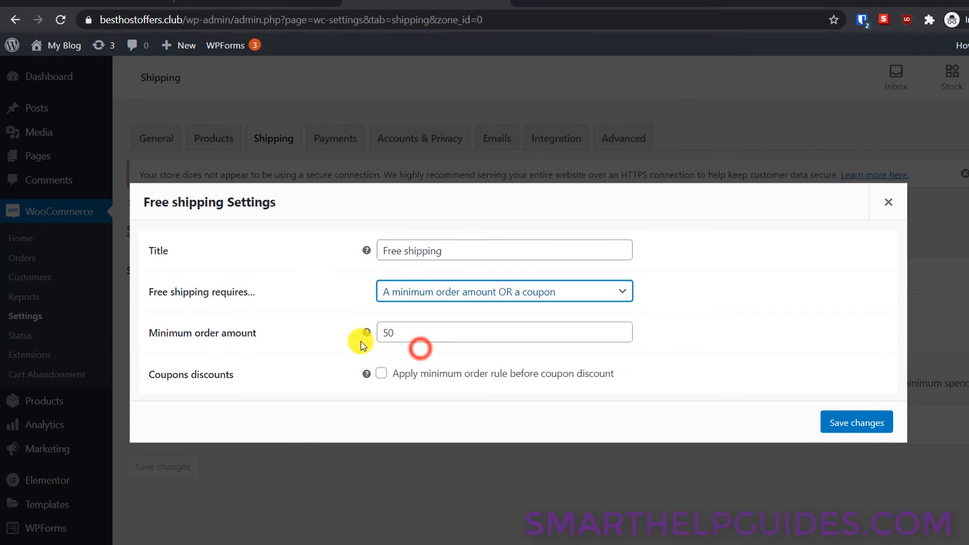
double_click(446, 340)
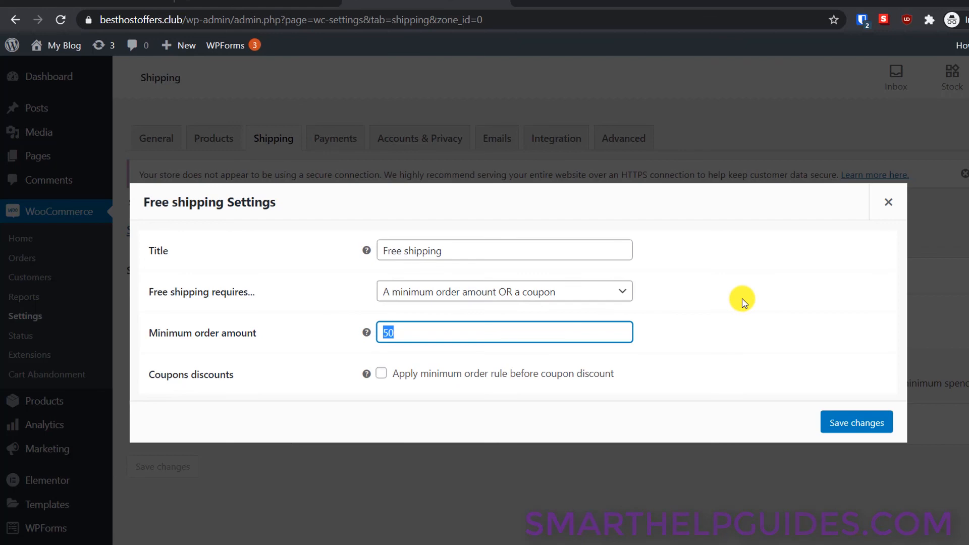
click(852, 422)
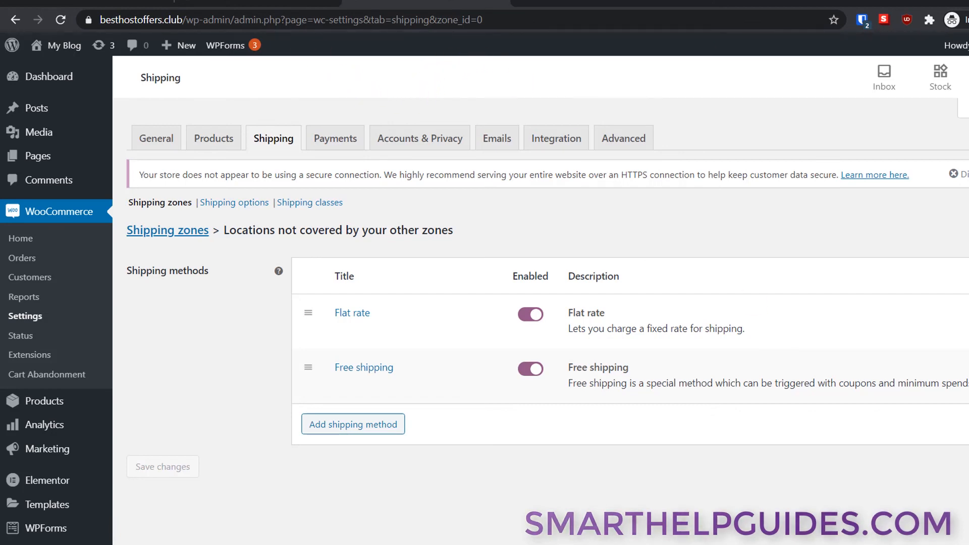
Switch to the store's home page and browse down through the Featured Plants products.
click(269, 3)
scroll(374, 326, up, 6)
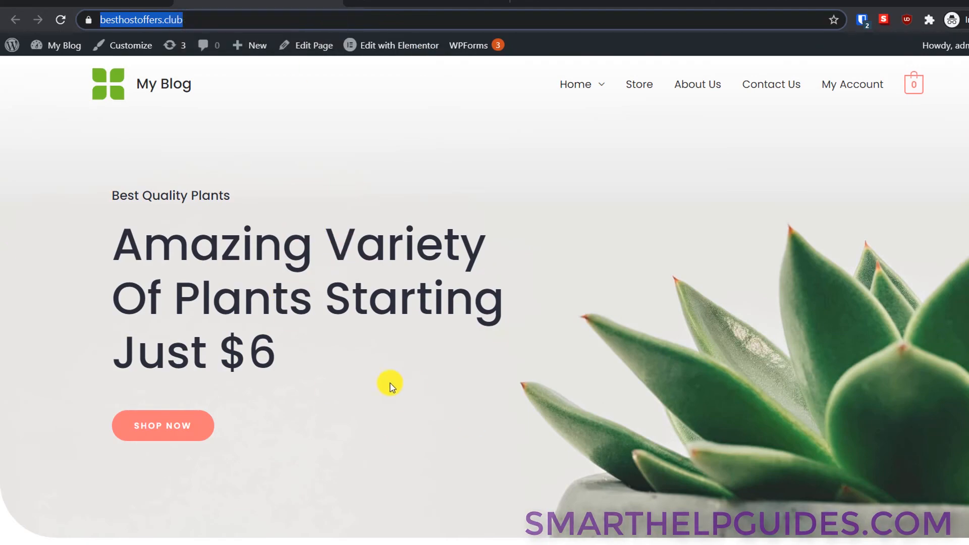
scroll(393, 426, down, 10)
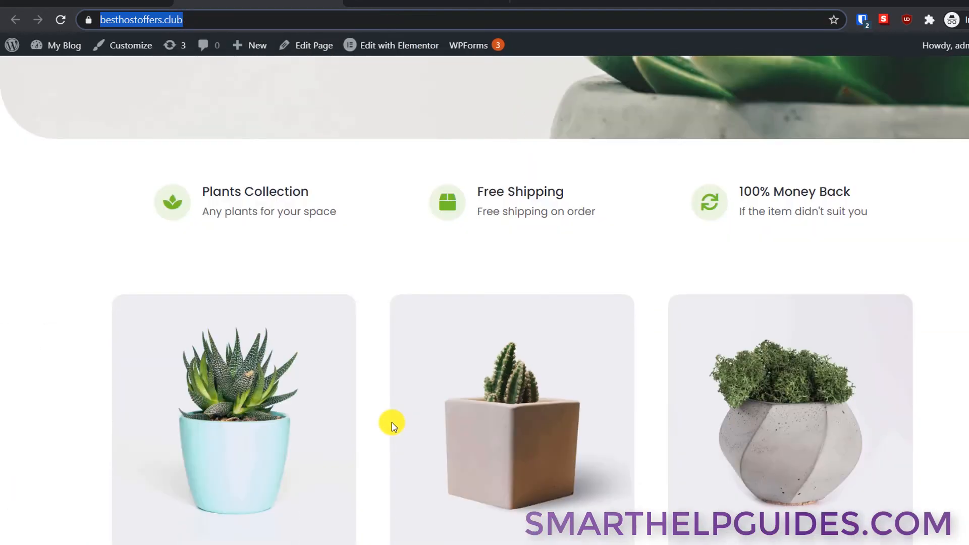
scroll(394, 426, down, 10)
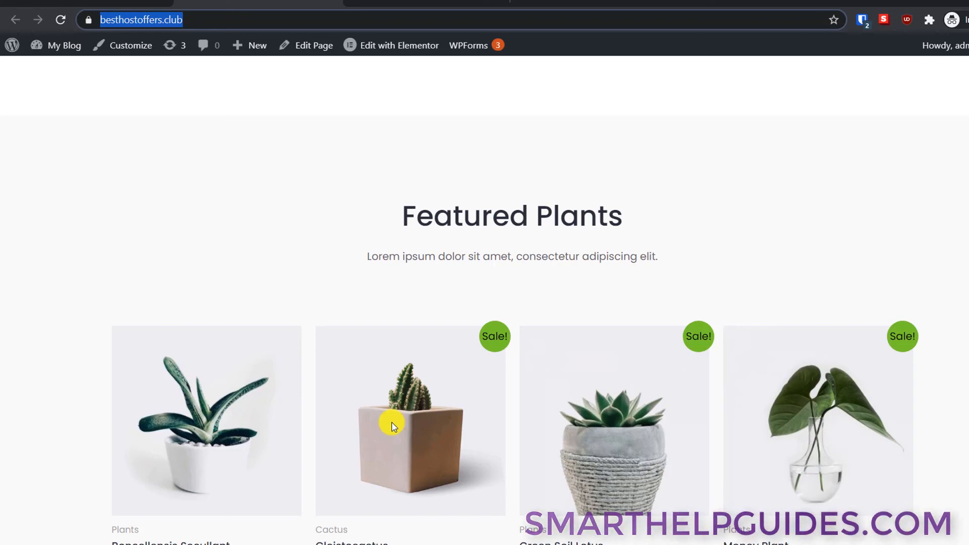
scroll(393, 426, down, 2)
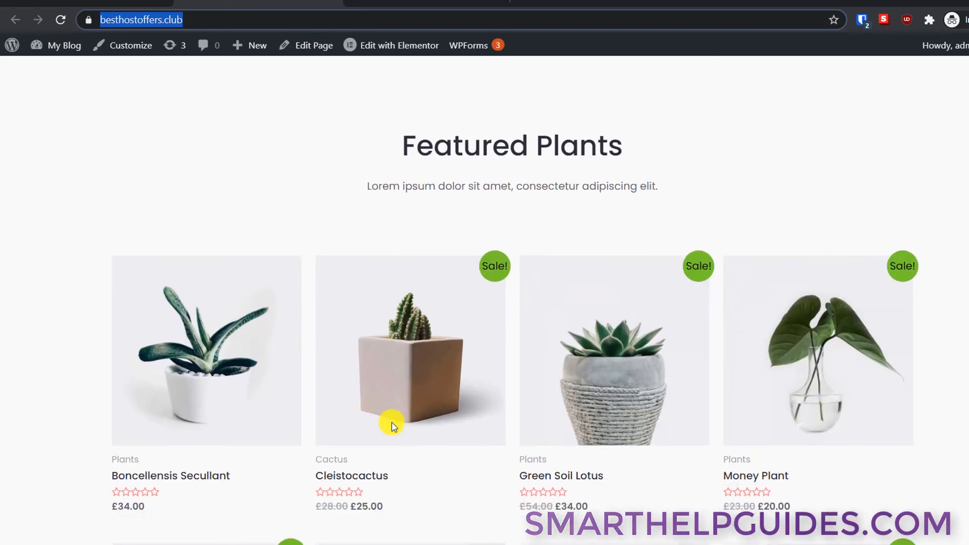
scroll(394, 425, down, 3)
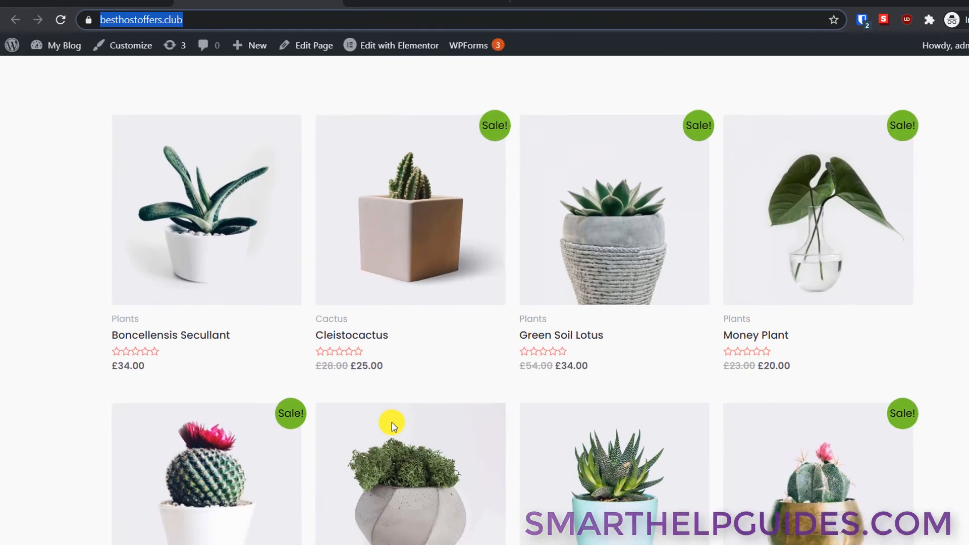